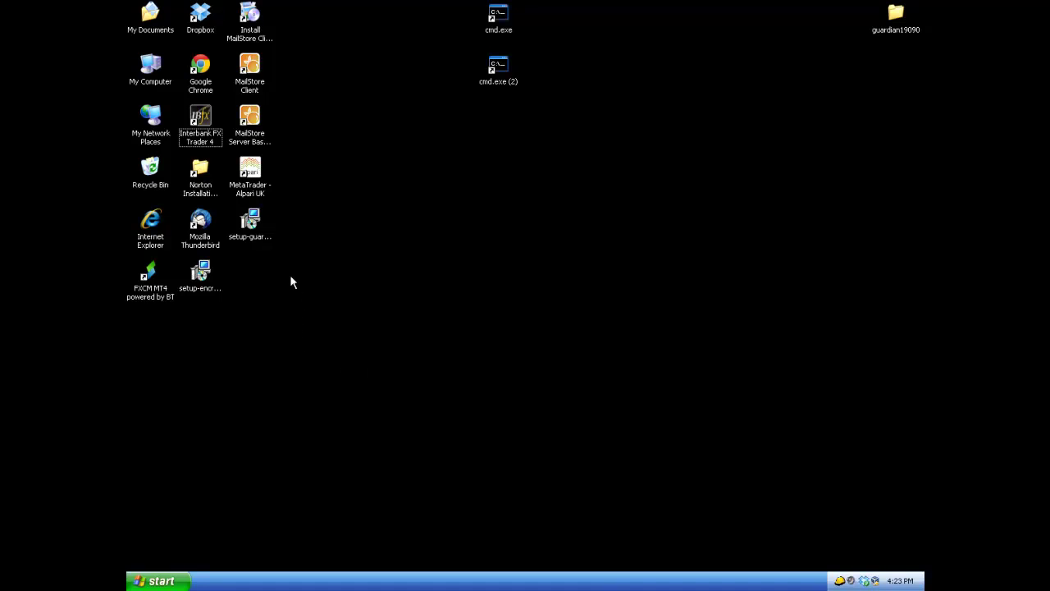
Launch Interbank FX Trader 4 and open a EURGBP chart window from the Market Watch symbols
double_click(205, 127)
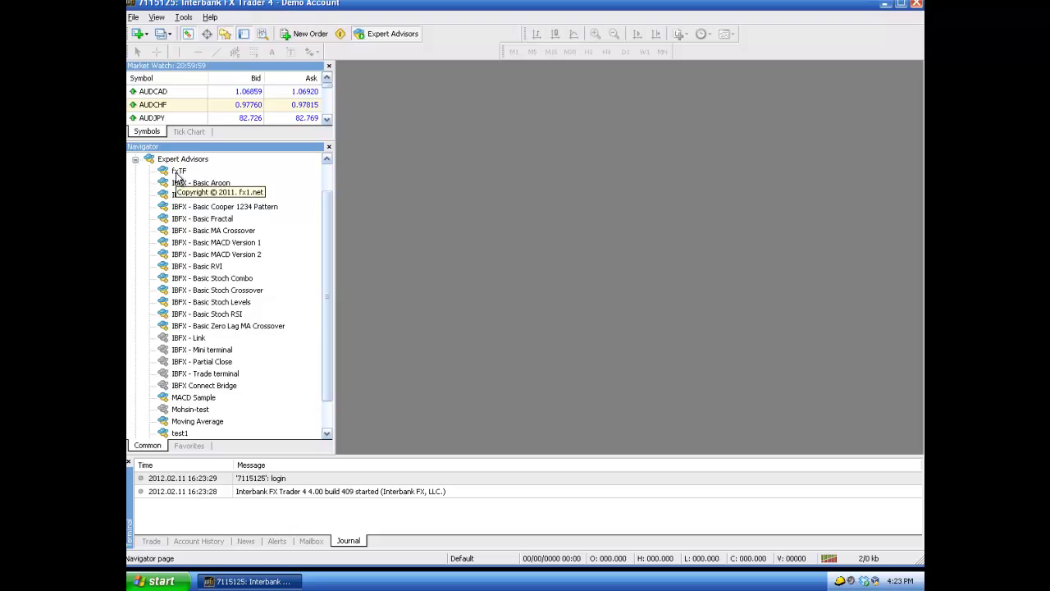
drag(209, 142, 209, 283)
click(211, 182)
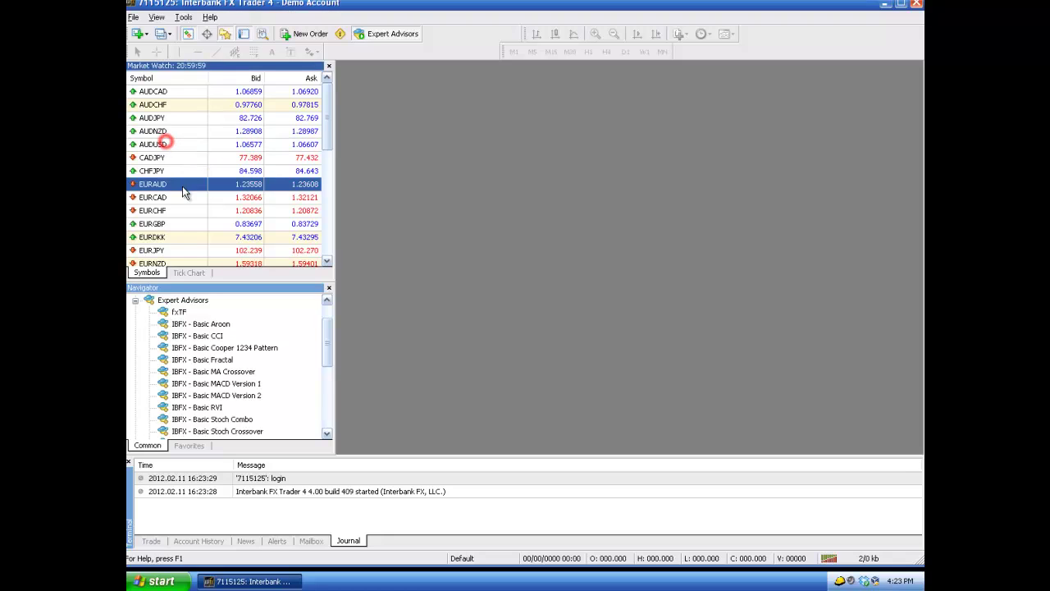
click(165, 199)
key(Down)
key(Down)
right_click(156, 223)
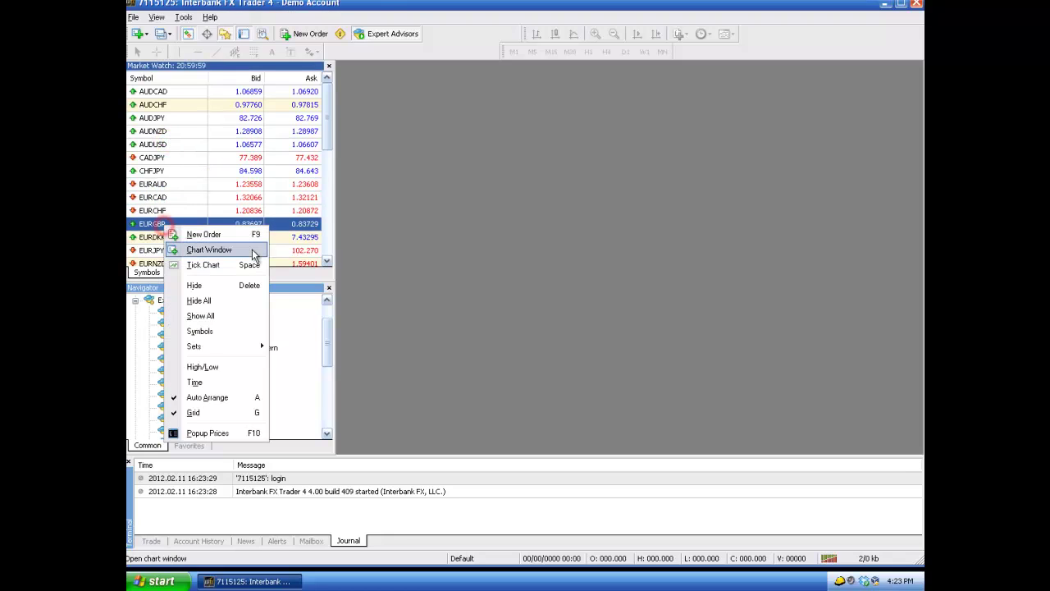
click(254, 249)
Shrink the Market Watch area back to a few rows and set the EURGBP chart to the H4 timeframe
drag(237, 282, 236, 140)
click(530, 243)
click(607, 52)
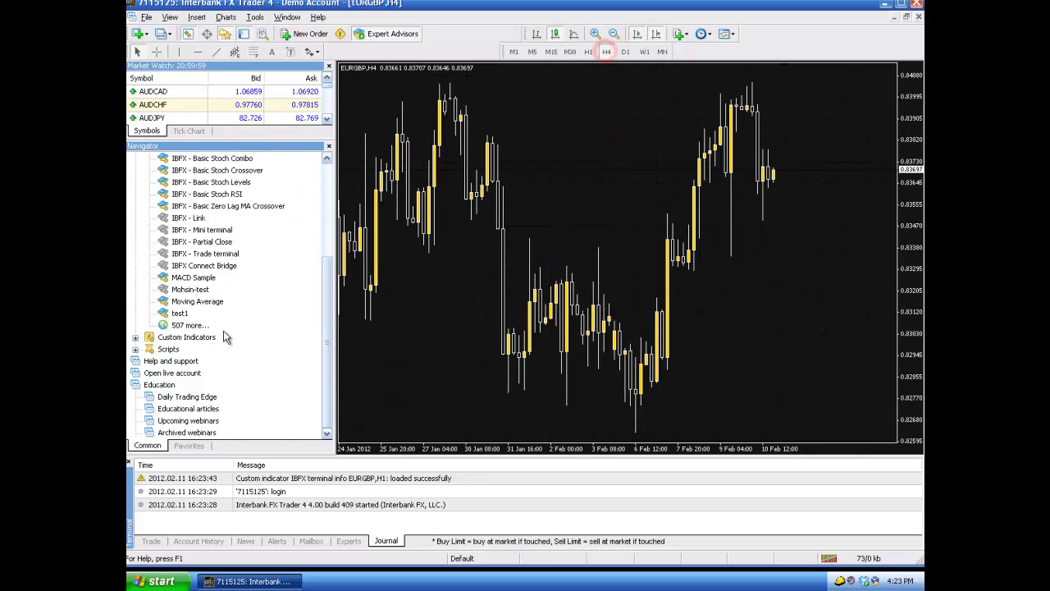
Attach the fxTF expert advisor to the EURGBP chart with its default inputs and bring the chart back to the front
click(224, 206)
scroll(205, 246, up, 4)
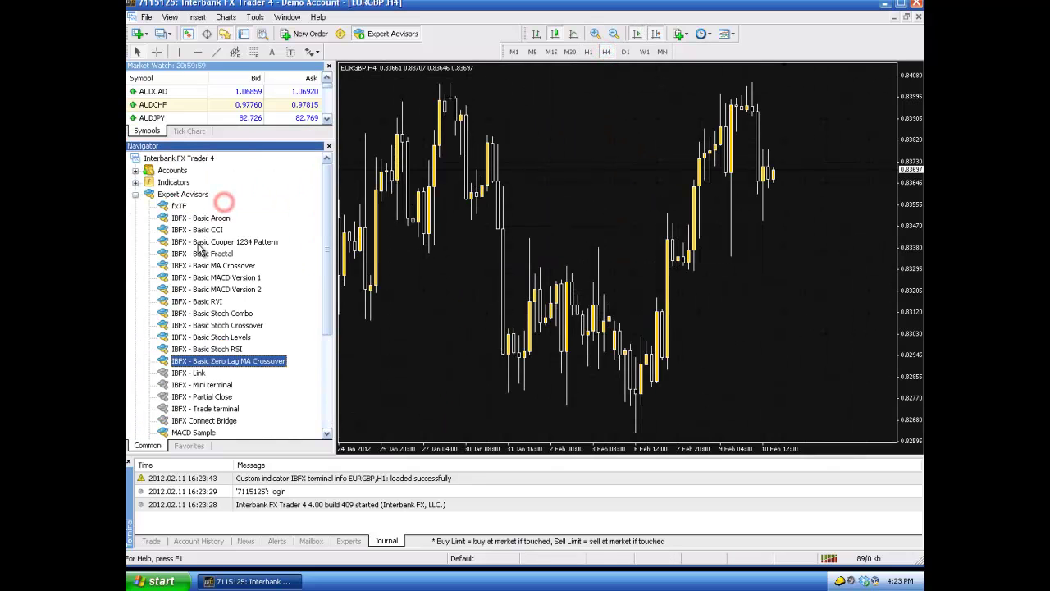
double_click(179, 206)
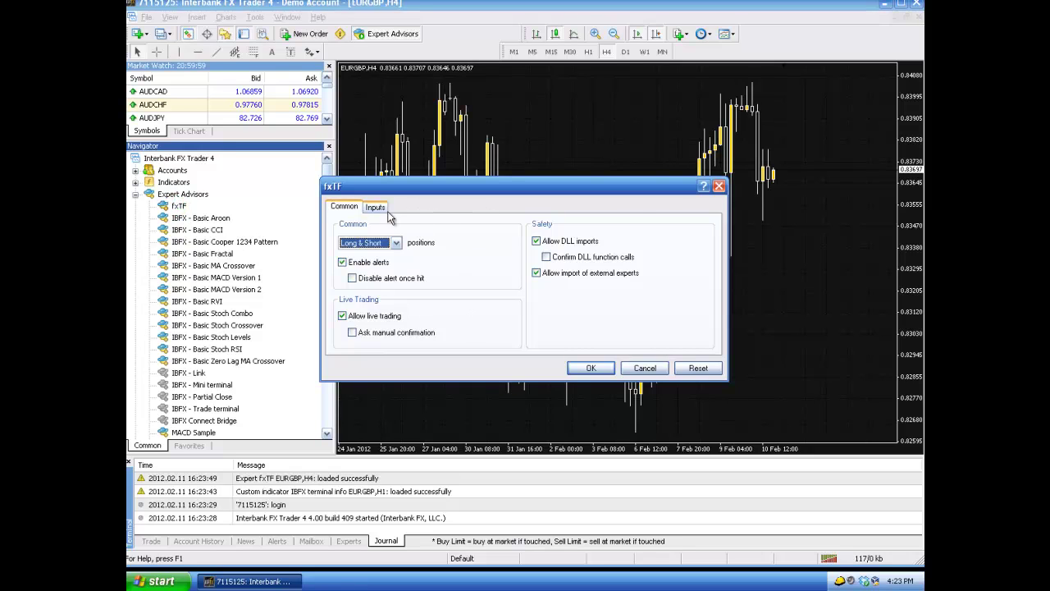
click(375, 207)
scroll(637, 302, down, 3)
scroll(636, 299, up, 3)
click(593, 367)
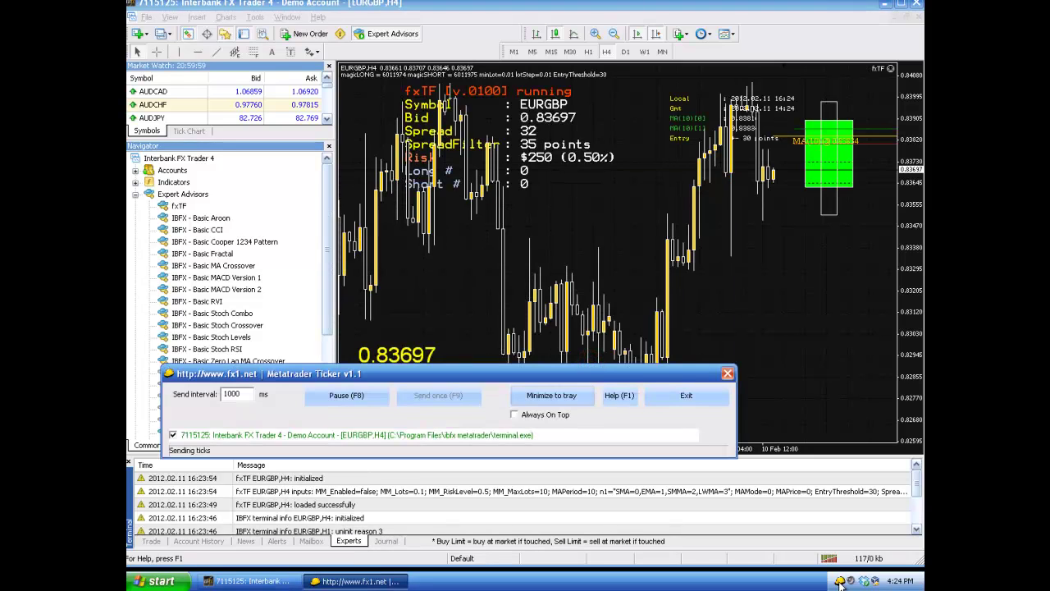
click(823, 355)
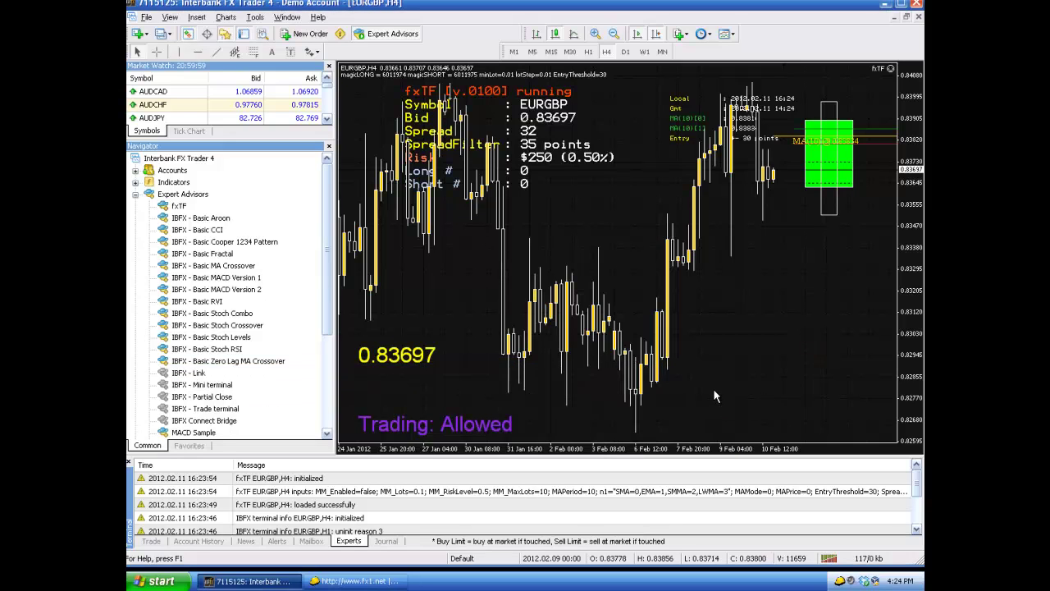
click(705, 332)
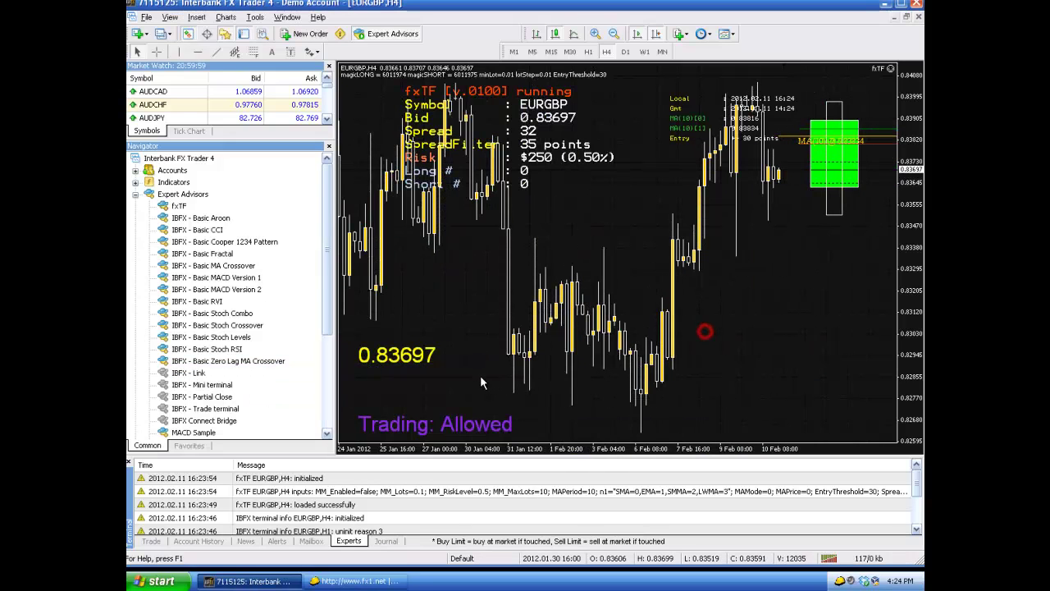
click(767, 385)
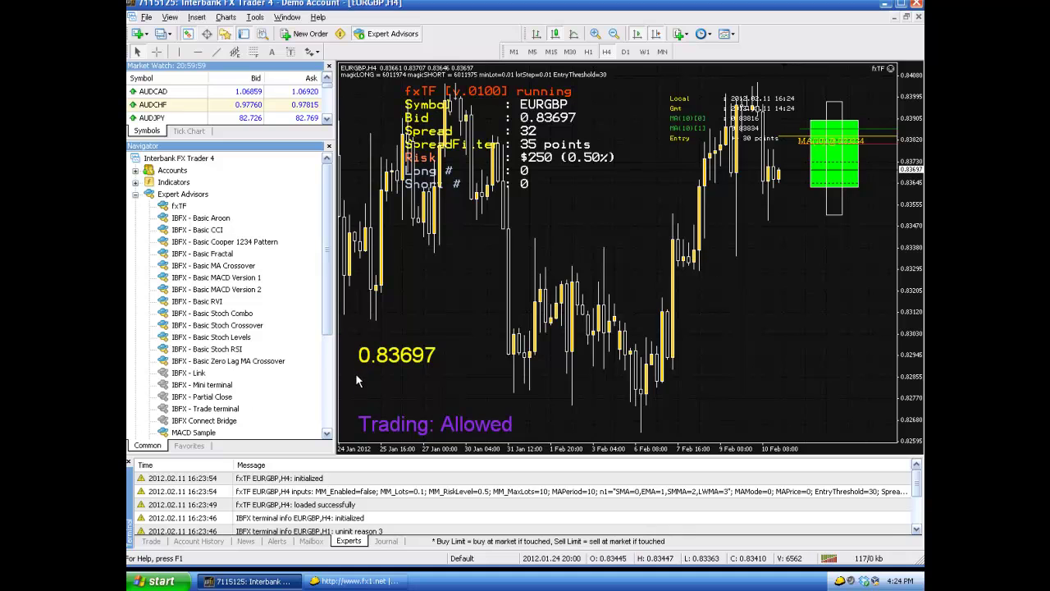
click(429, 304)
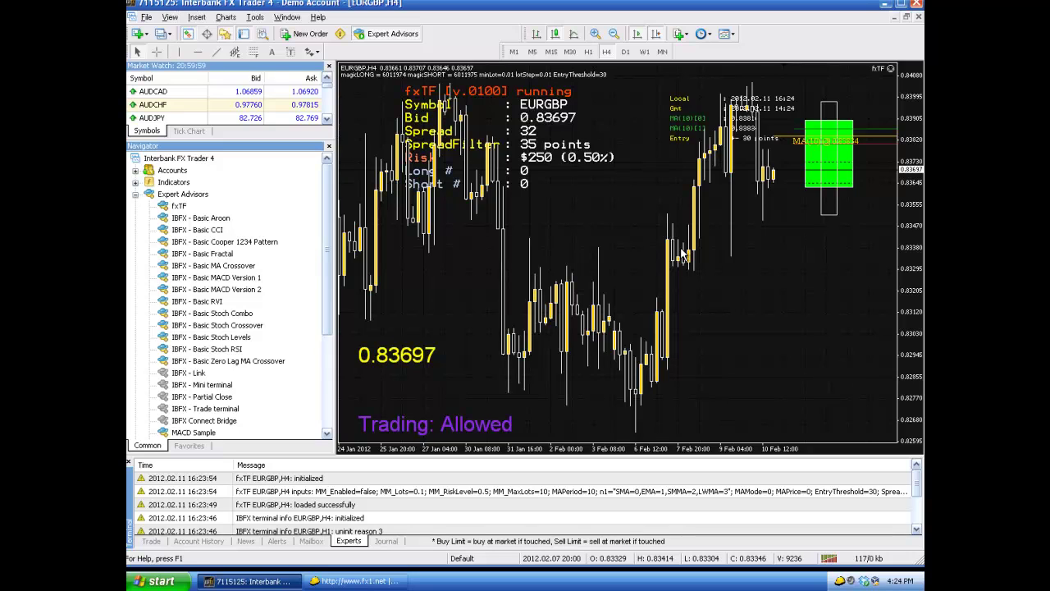
Close the EURGBP chart and the trading terminal, and minimize the Metatrader Ticker to the tray
click(917, 17)
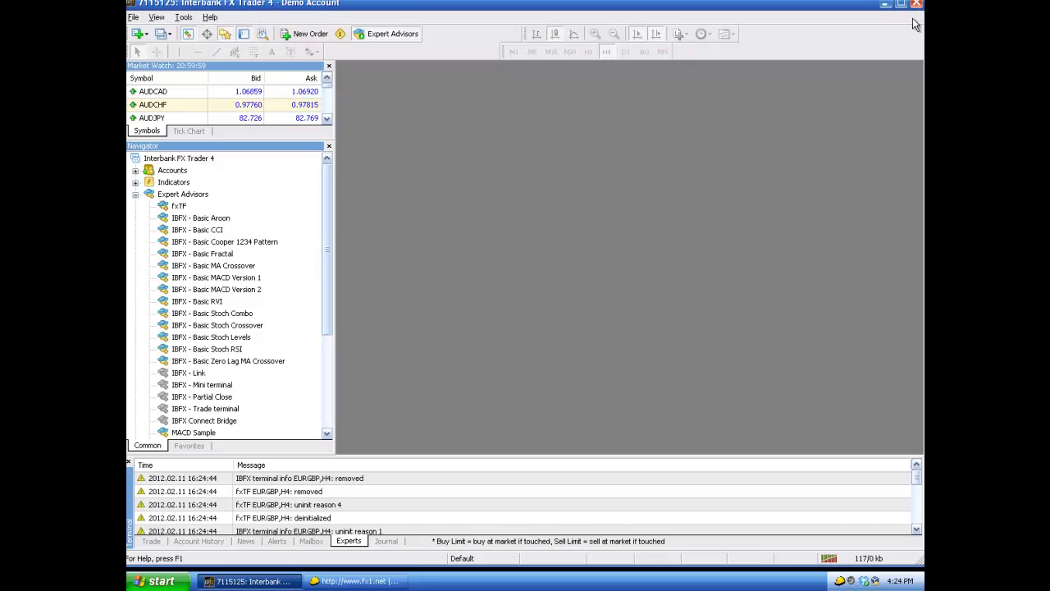
click(917, 3)
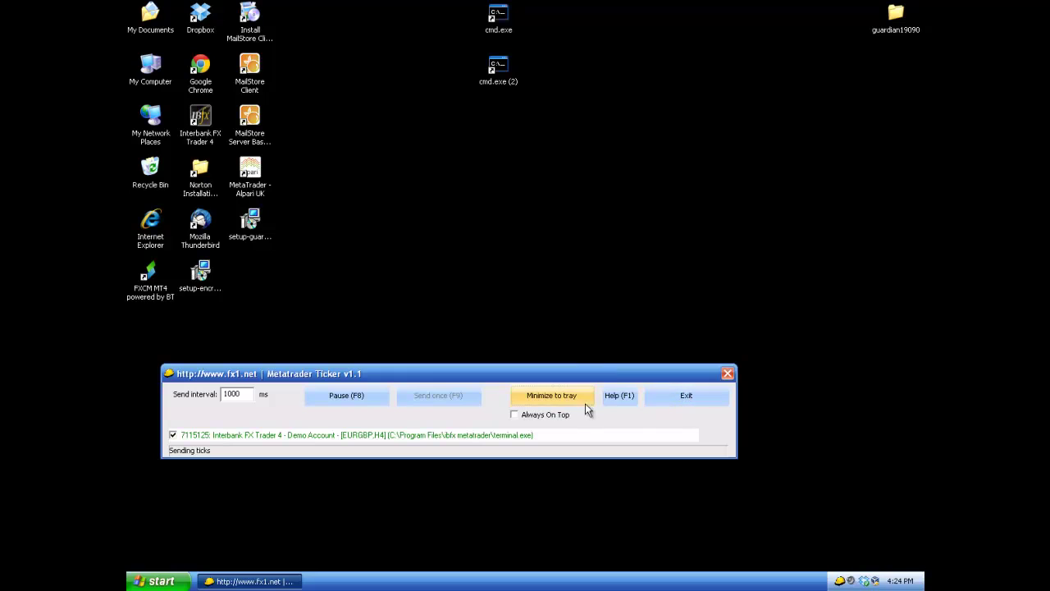
click(548, 395)
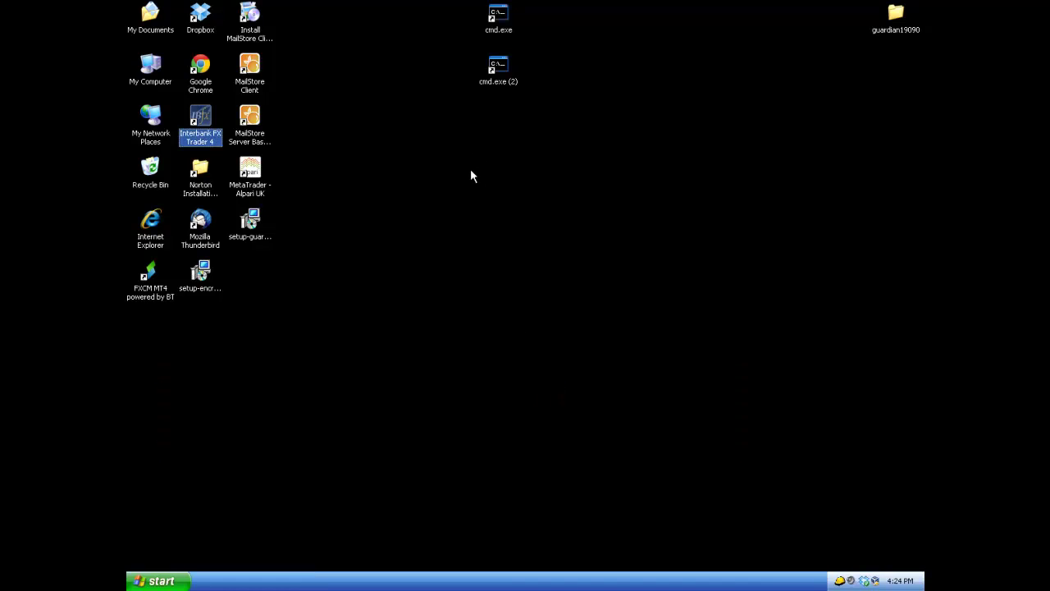
click(755, 148)
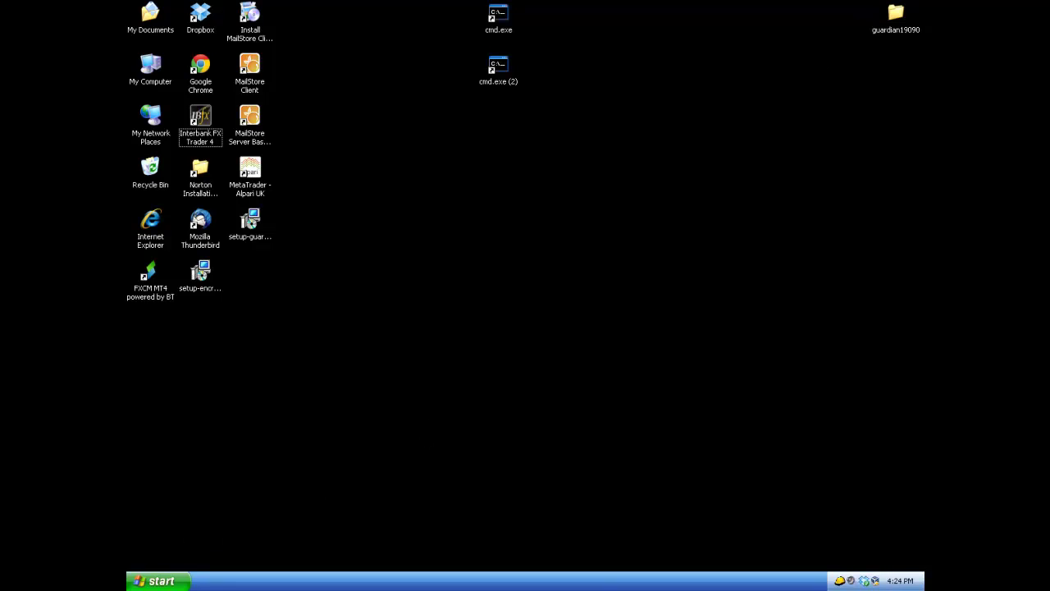
Launch the EX4 Guardian Encrypt Tool, read through its disclaimer and accept it
click(156, 580)
mouse_move(221, 402)
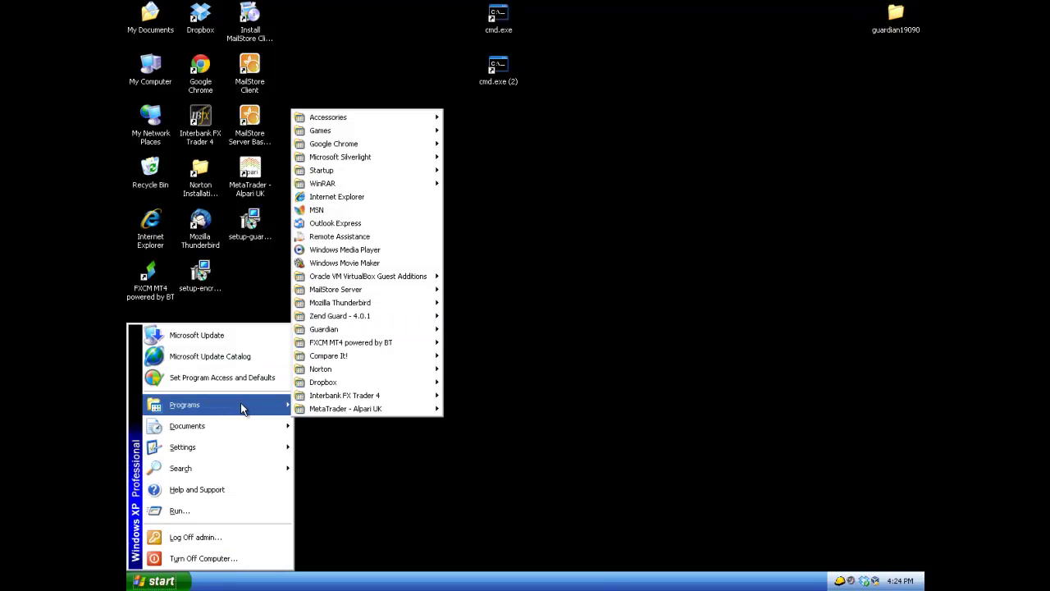
mouse_move(375, 331)
click(472, 326)
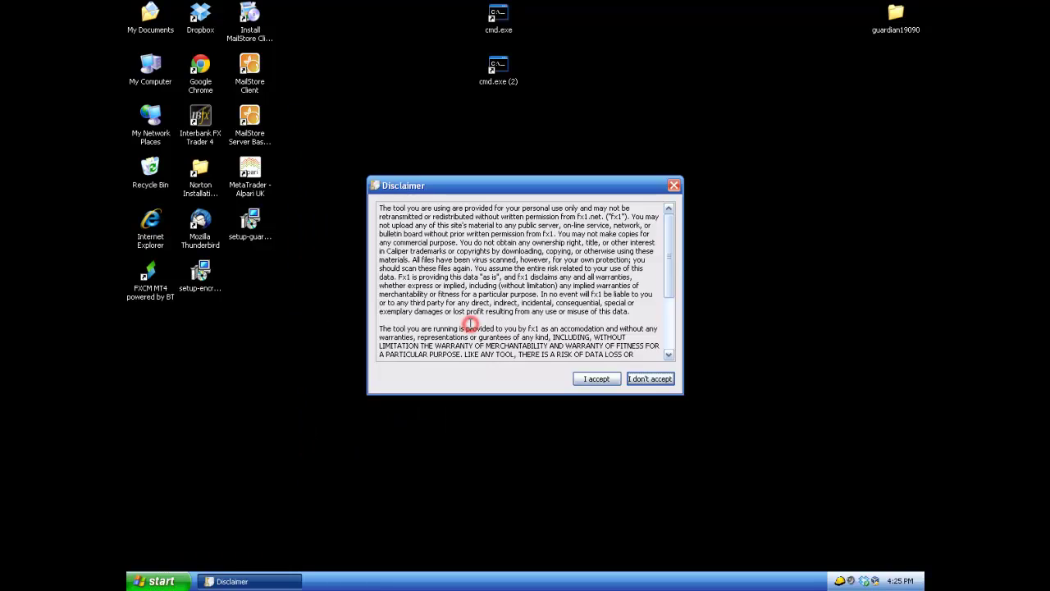
drag(449, 188, 479, 136)
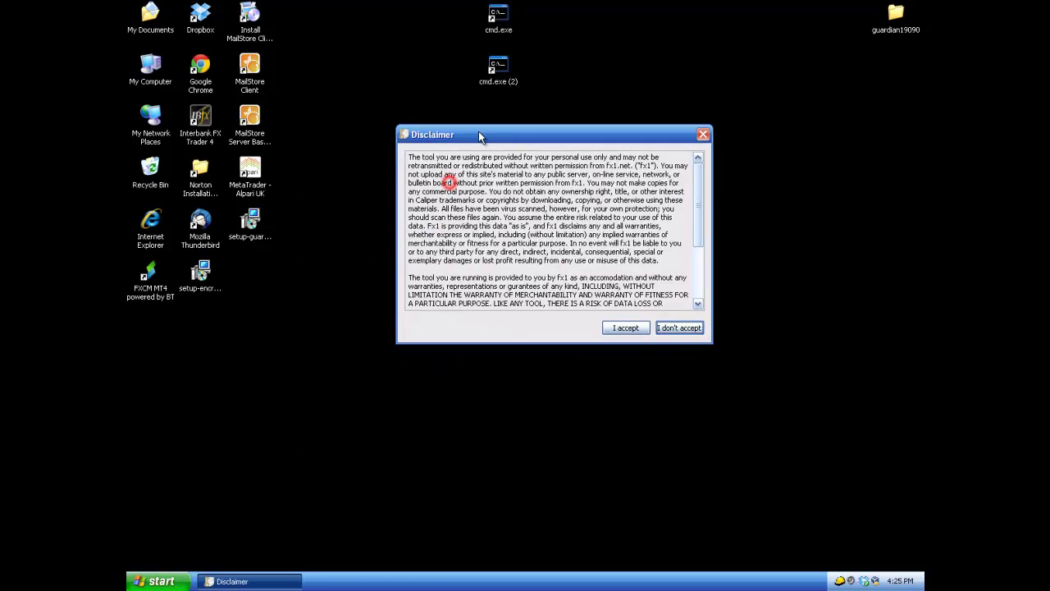
click(705, 262)
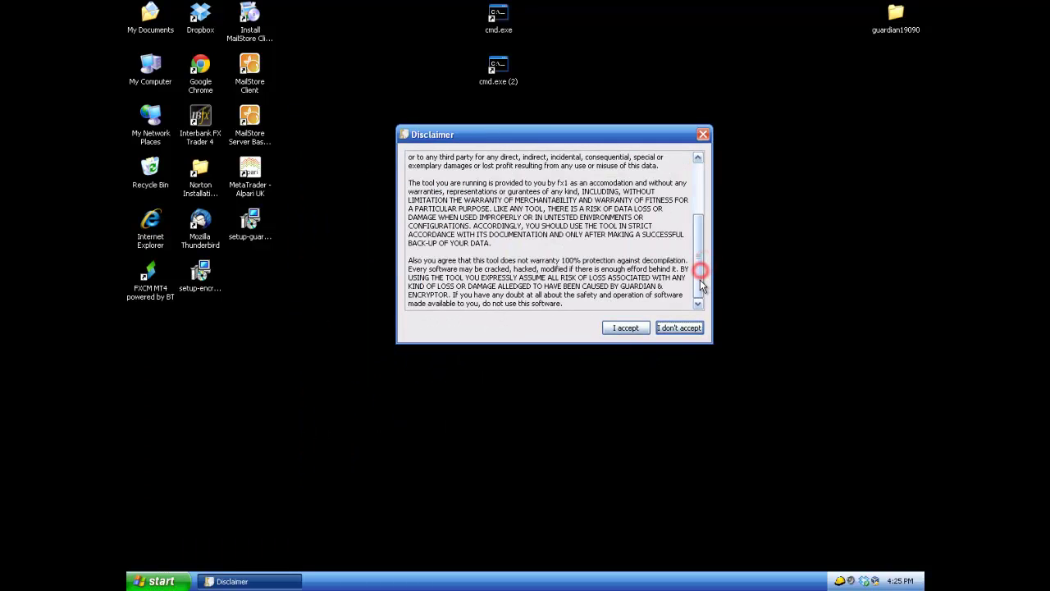
scroll(698, 274, up, 3)
scroll(698, 275, down, 3)
click(624, 326)
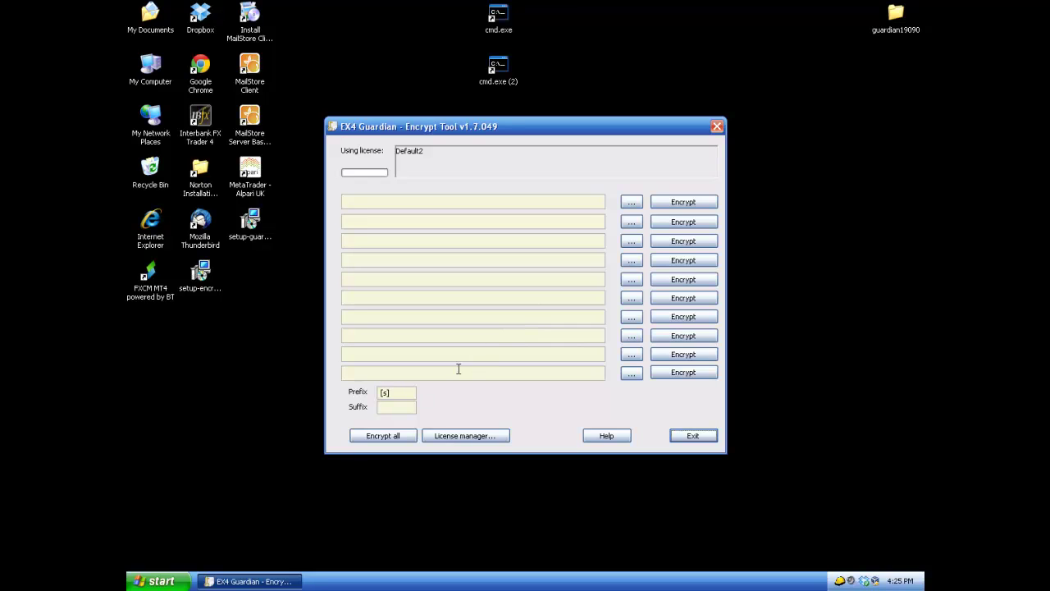
Load fxTF.ex4 and MACD Sample.ex4 from the experts folder into the first two file slots
click(632, 204)
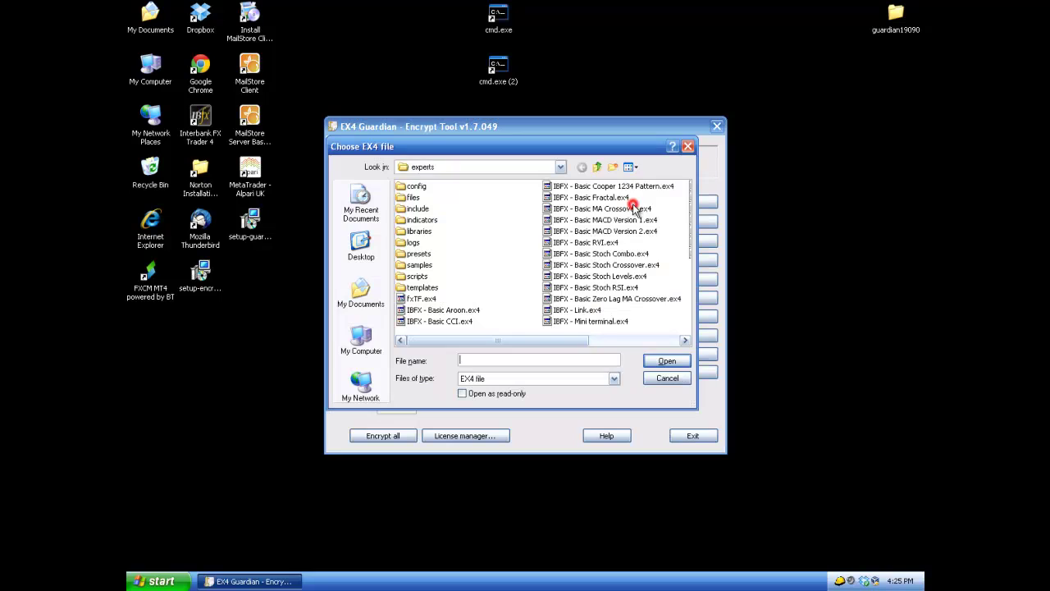
double_click(425, 300)
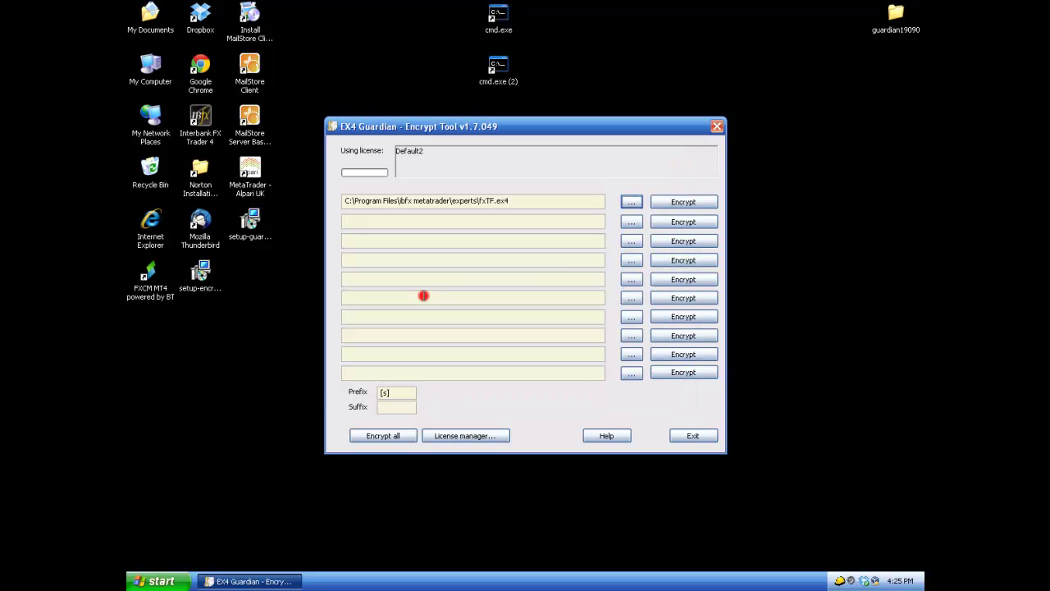
click(628, 217)
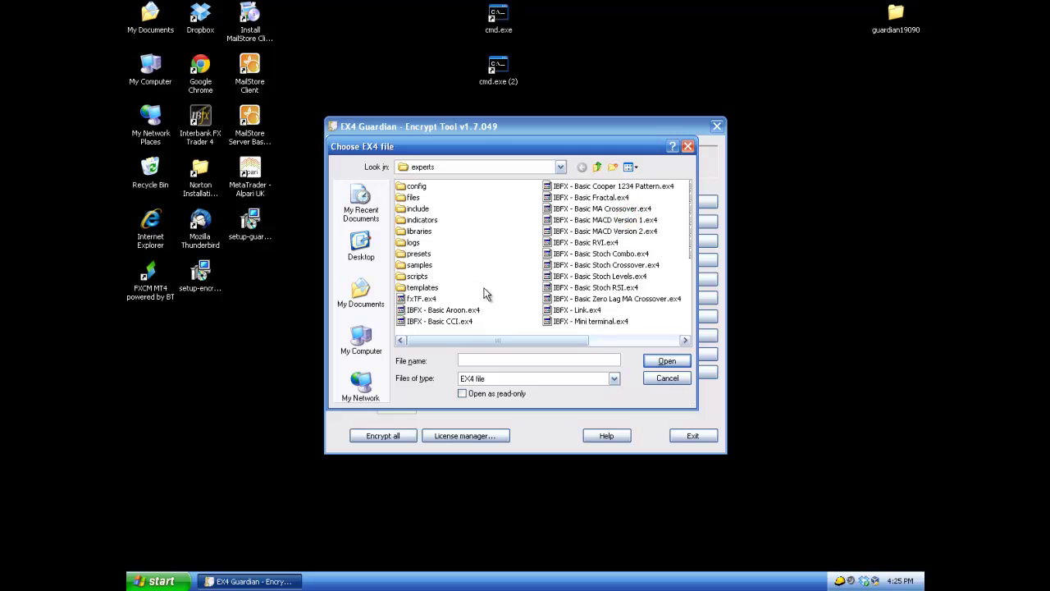
click(417, 300)
drag(445, 338, 535, 344)
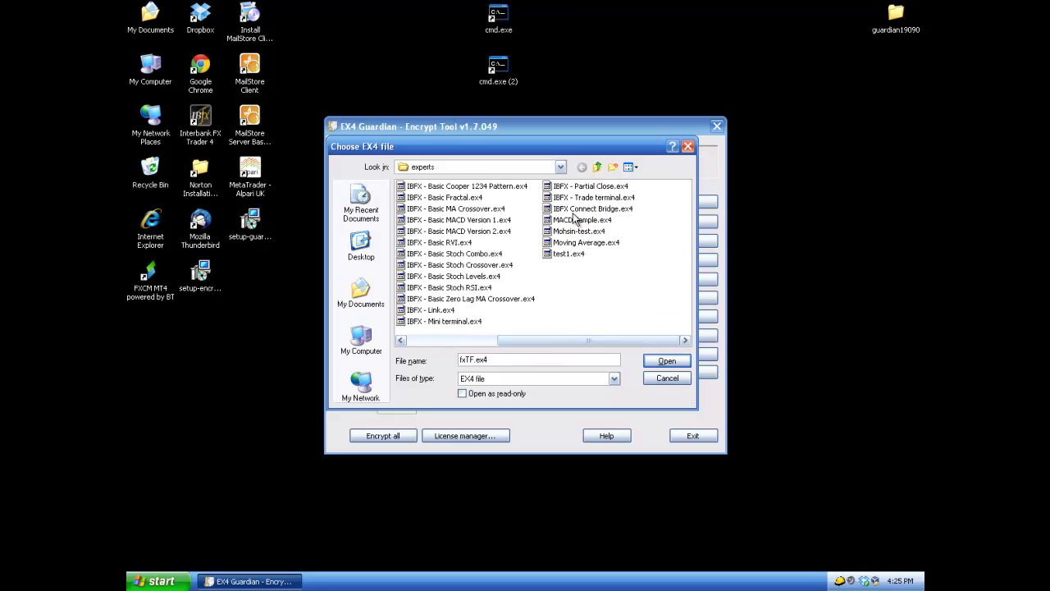
double_click(574, 220)
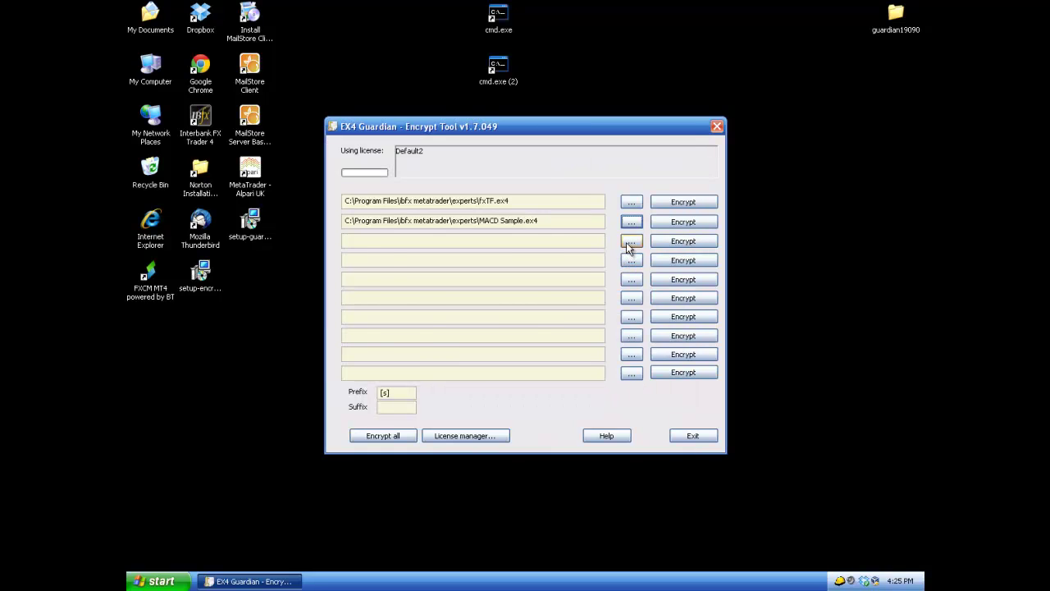
Load test1.ex4 from the experts folder into the third file slot
click(628, 242)
click(589, 353)
click(597, 340)
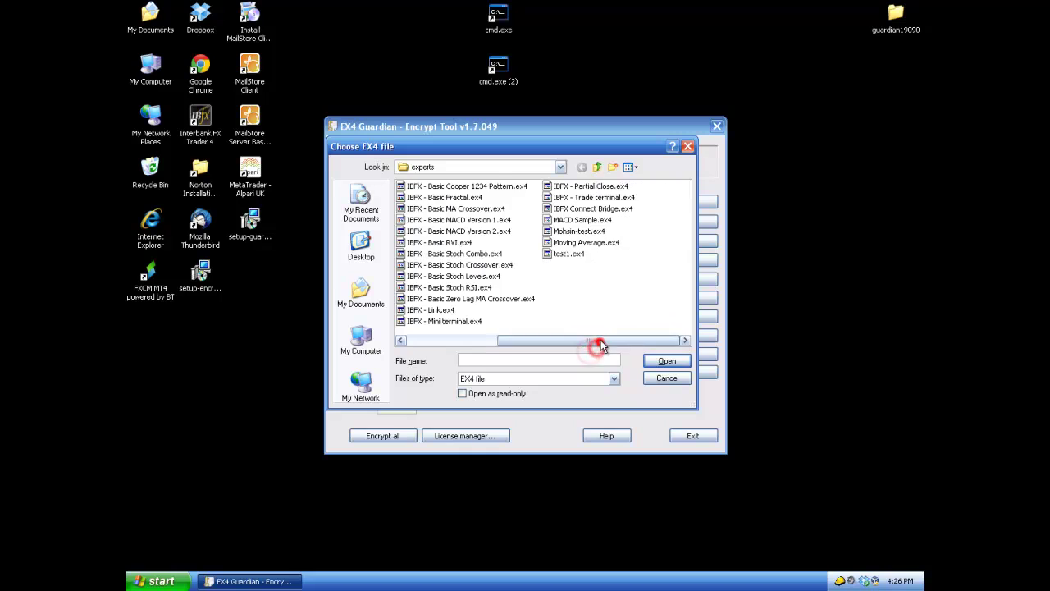
click(564, 254)
double_click(565, 255)
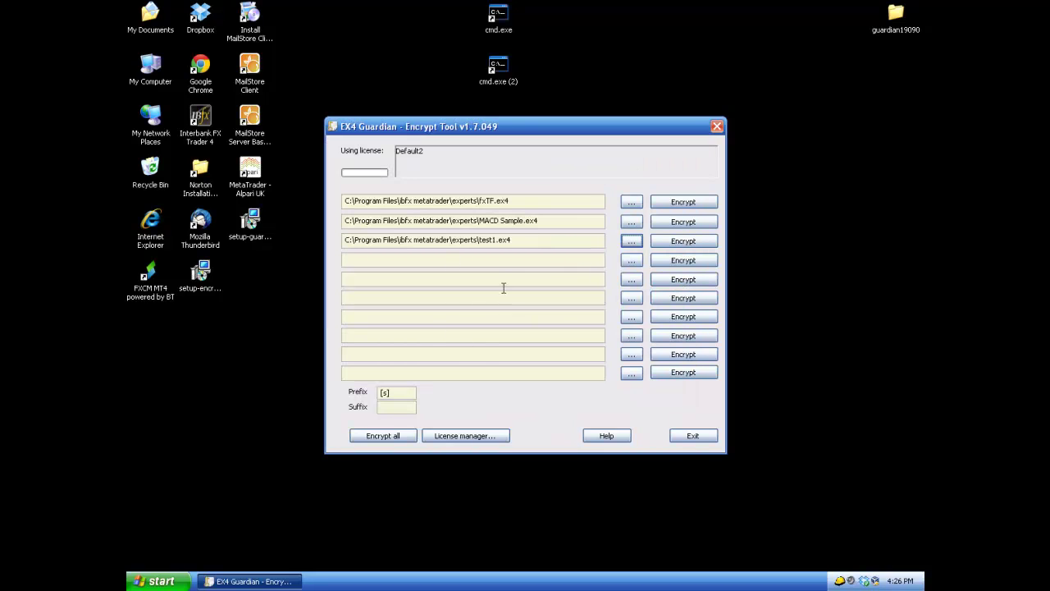
Set the output file prefix to video_ and encrypt fxTF.ex4
double_click(406, 390)
click(680, 205)
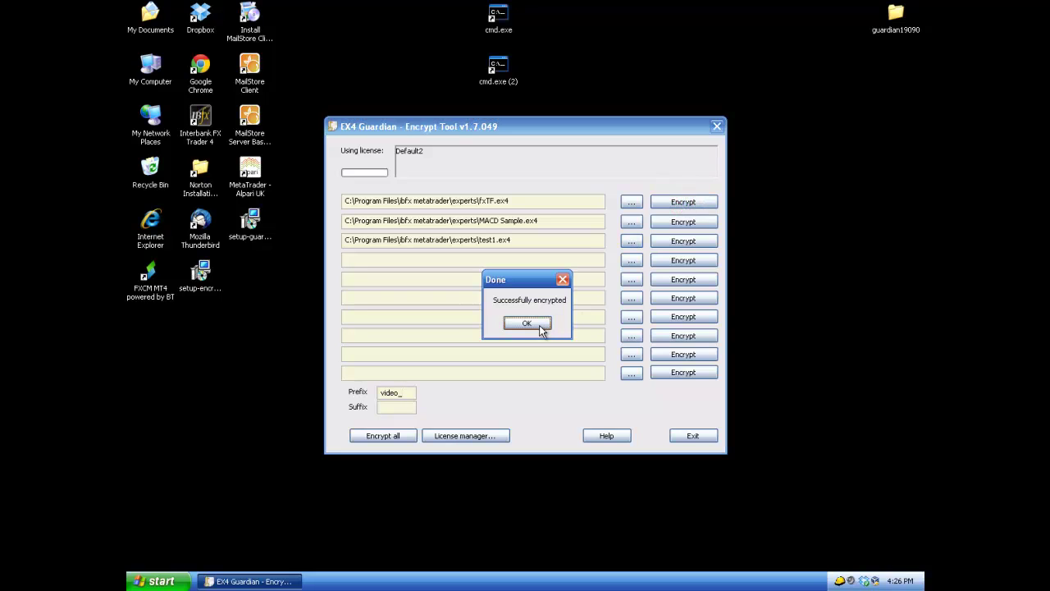
Open the folder C:\Program Files\ibfx metatrader\experts in a file window
click(157, 581)
click(192, 507)
text(c:\)
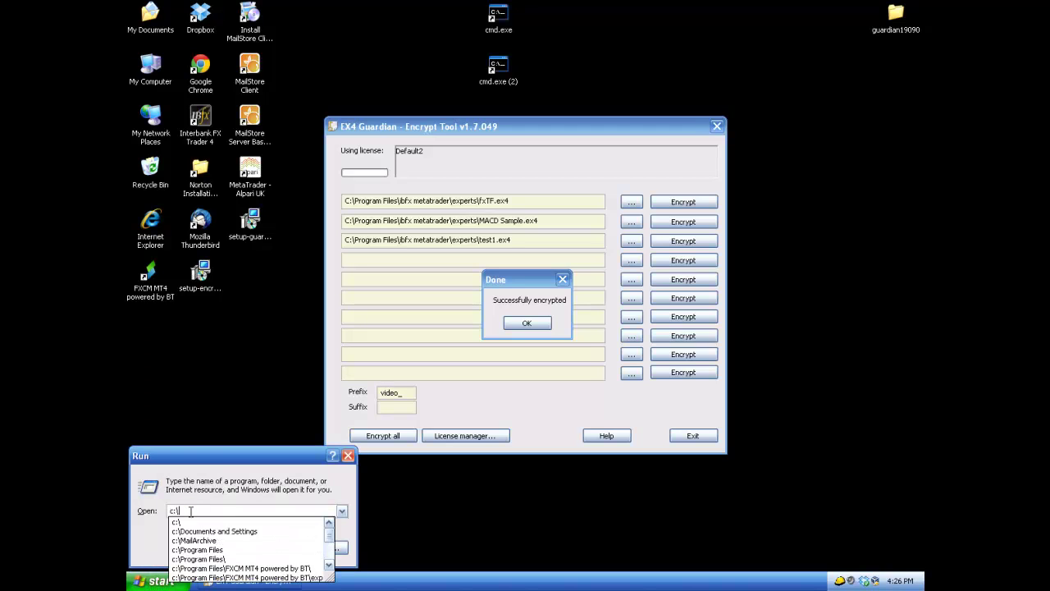
text(program Files\ibfx metatrader\experts)
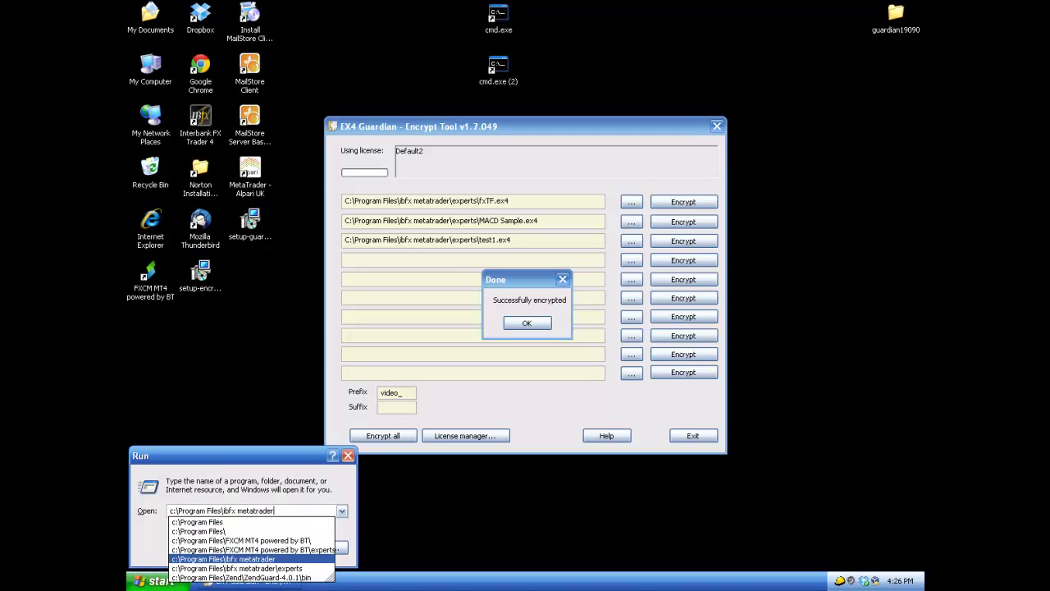
key(Return)
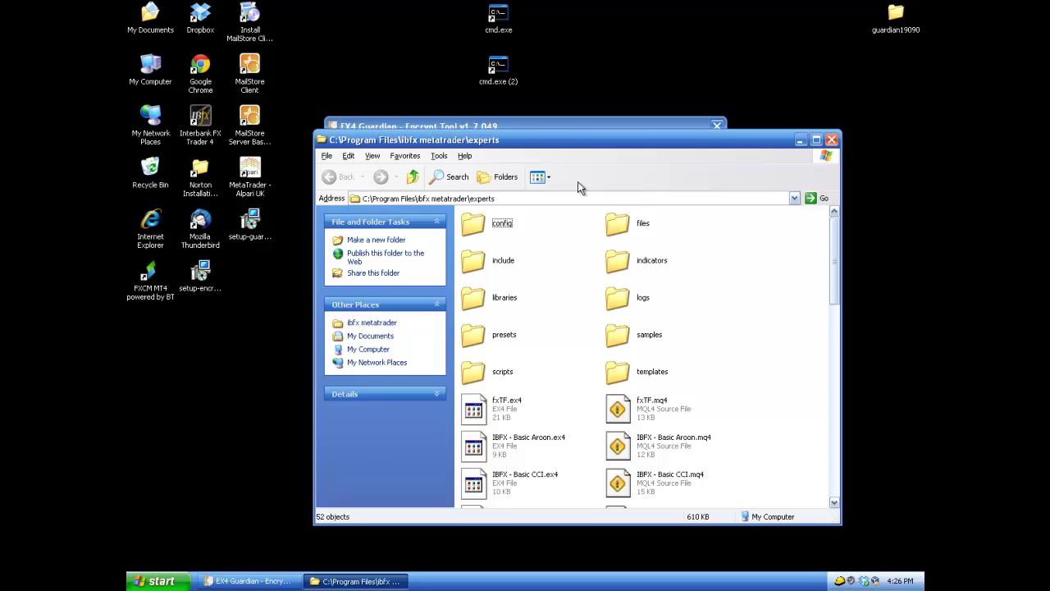
Show the experts folder in detail view sorted by newest modification date, and move its window below the encryption file slots
click(548, 177)
click(552, 249)
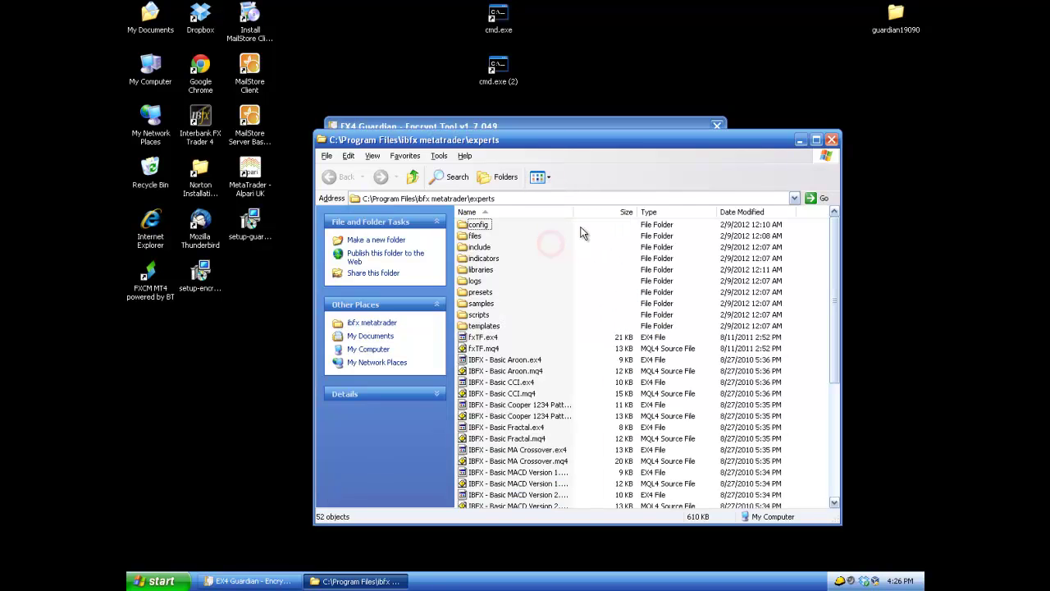
click(751, 212)
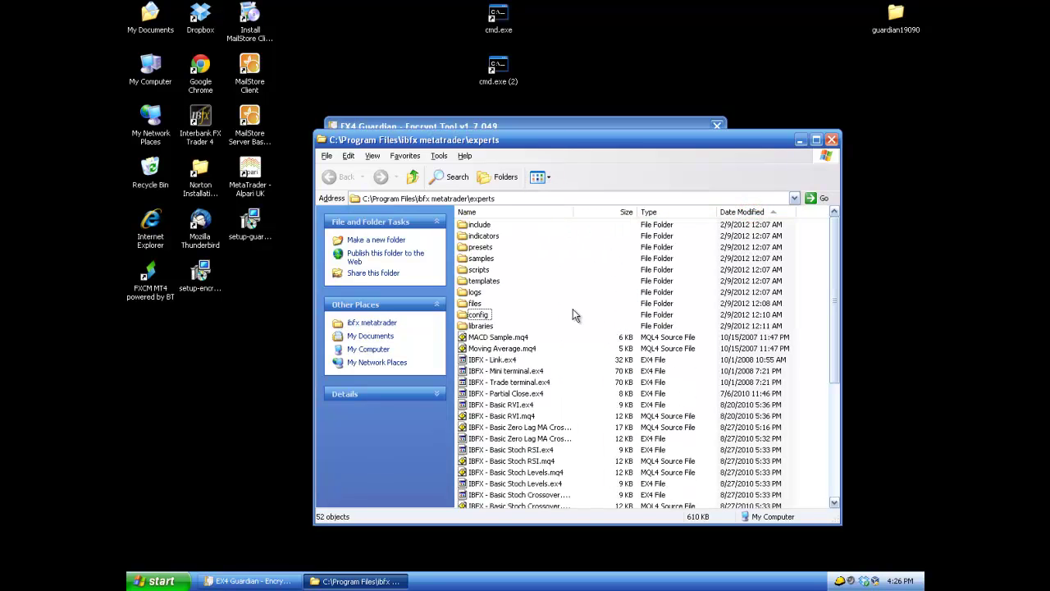
click(749, 211)
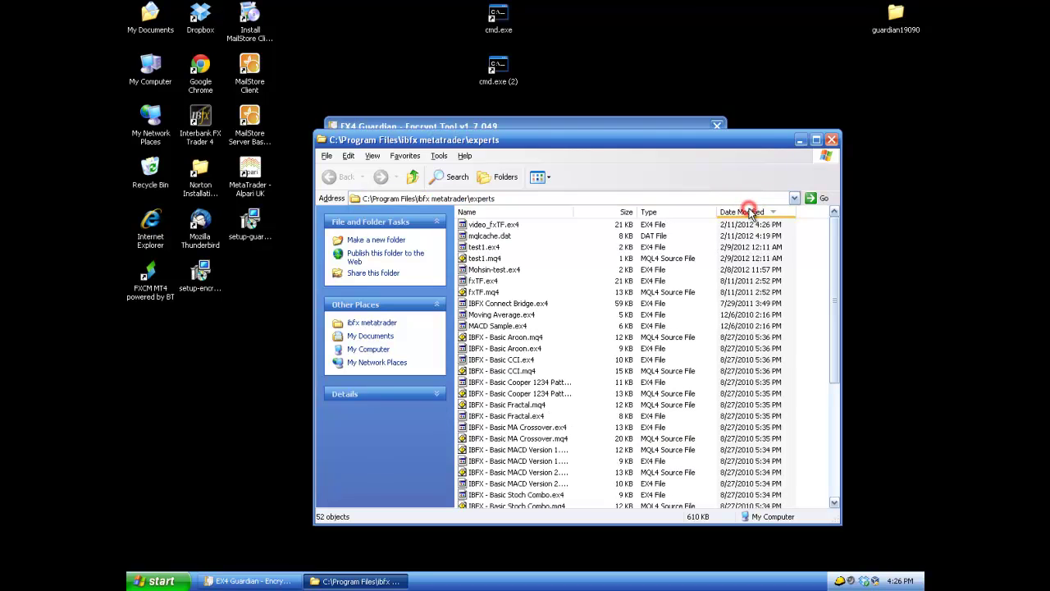
drag(601, 141, 526, 424)
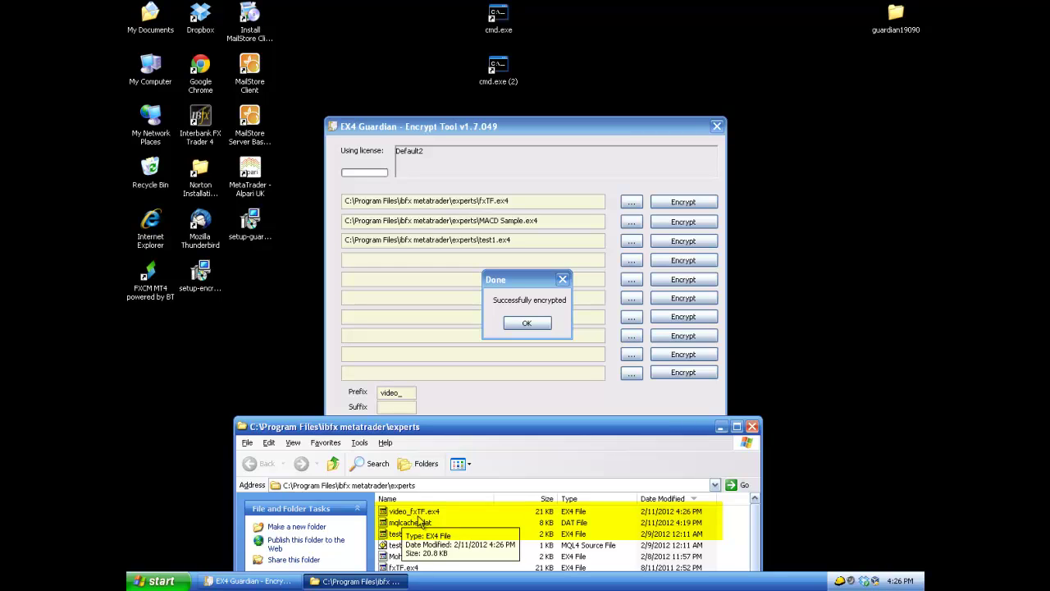
Encrypt MACD Sample.ex4 and select its protected copy, video_MACD Sample.ex4, in the experts folder
click(535, 321)
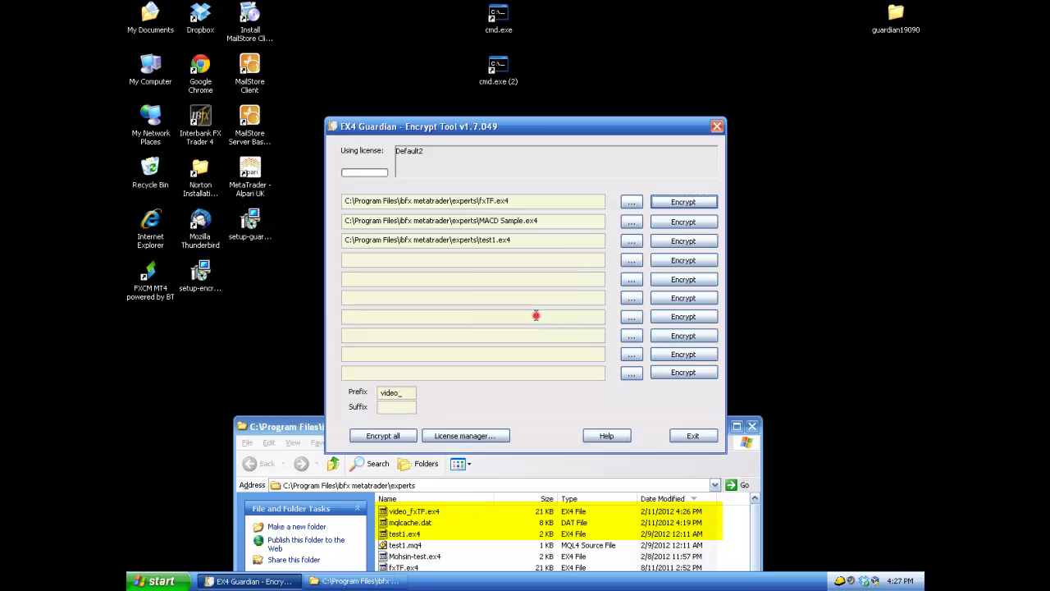
click(683, 222)
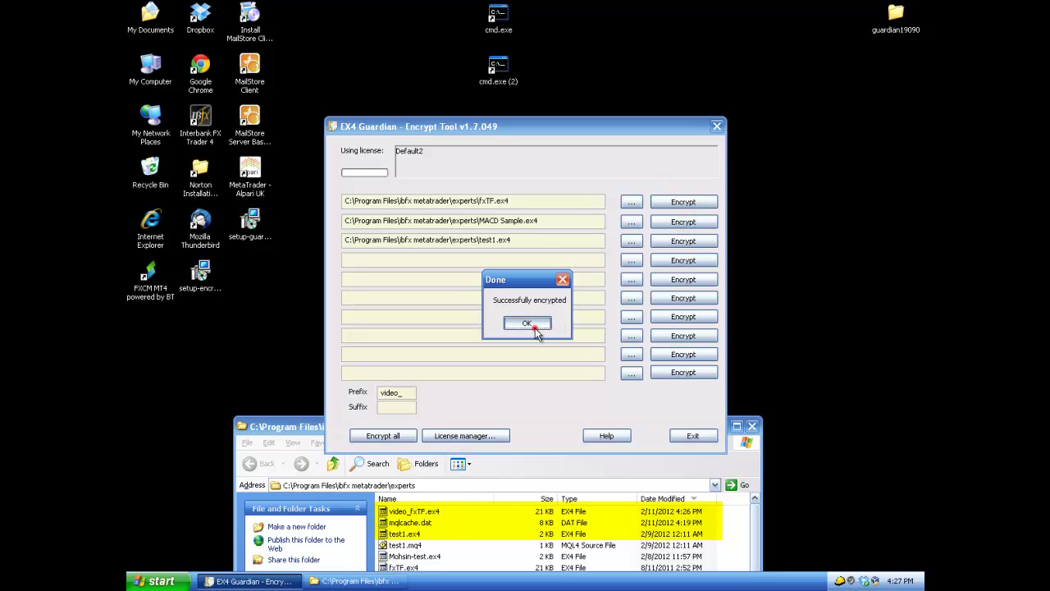
click(534, 326)
click(427, 520)
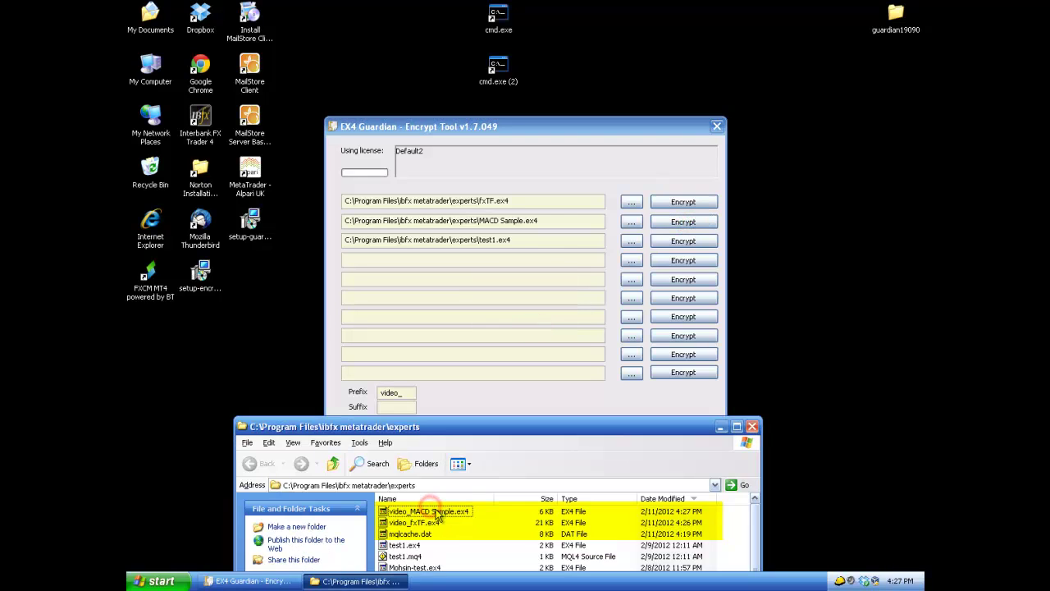
click(437, 514)
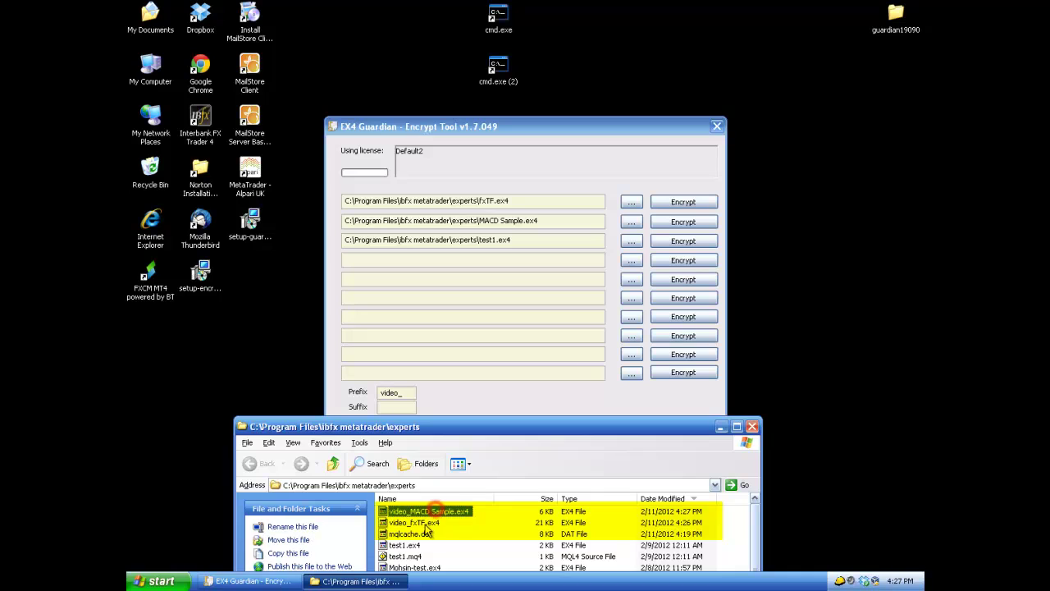
Encrypt all the listed expert advisor files at once, overwriting the existing video_ copies
click(508, 398)
click(397, 435)
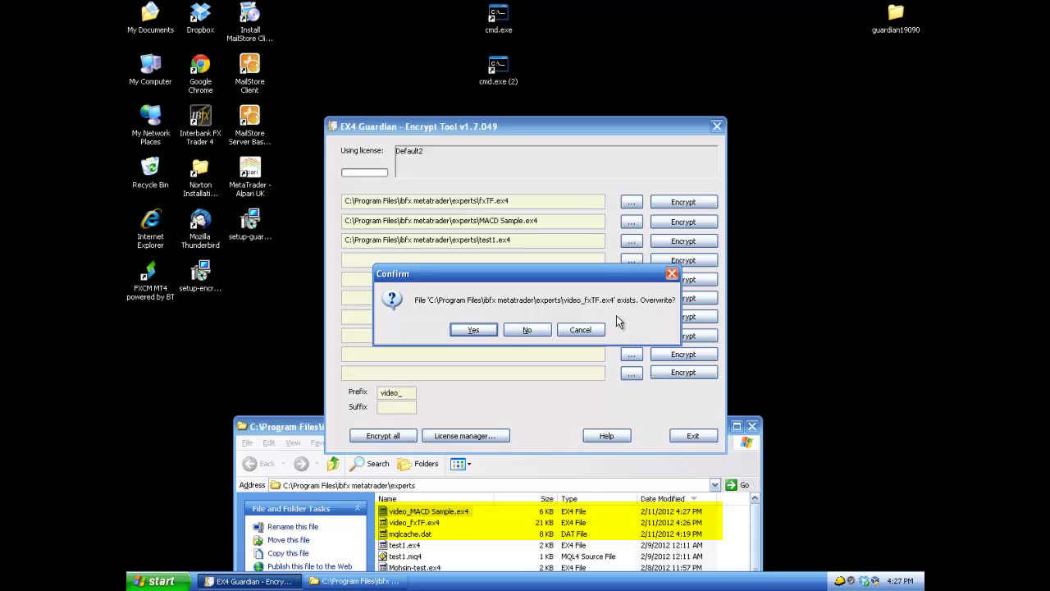
click(476, 330)
click(478, 329)
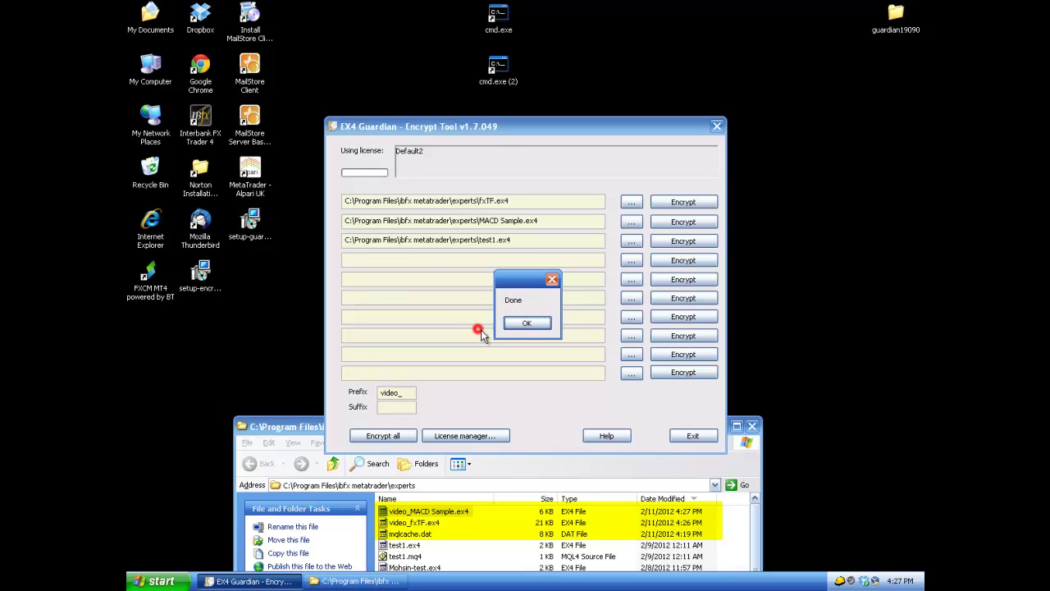
click(526, 326)
Select video_test1.ex4, video_MACD Sample.ex4 and video_fxTF.ex4 together in the experts folder
click(435, 528)
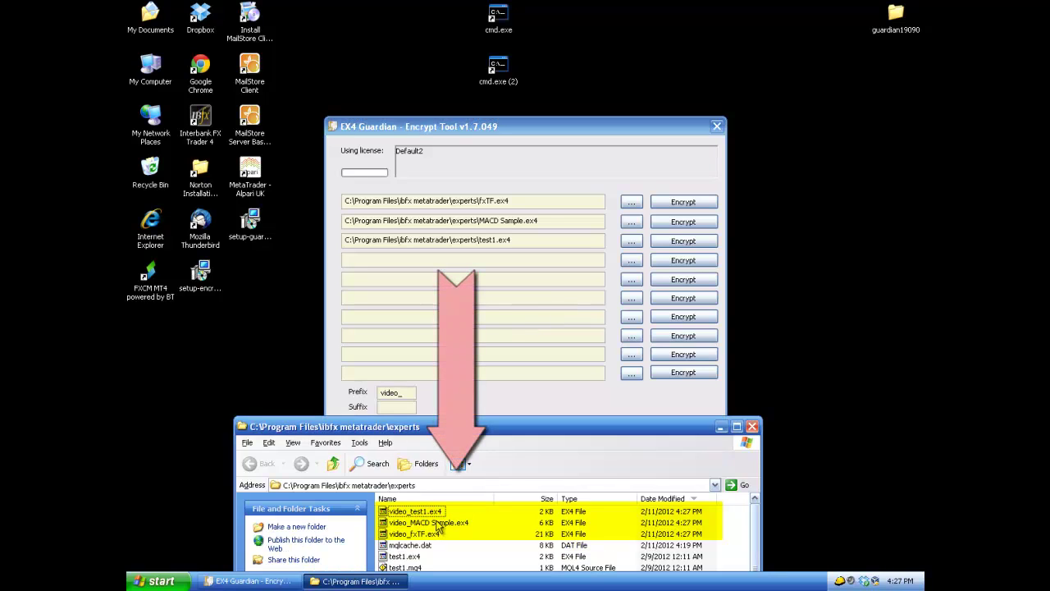
click(420, 534)
shift+click(422, 511)
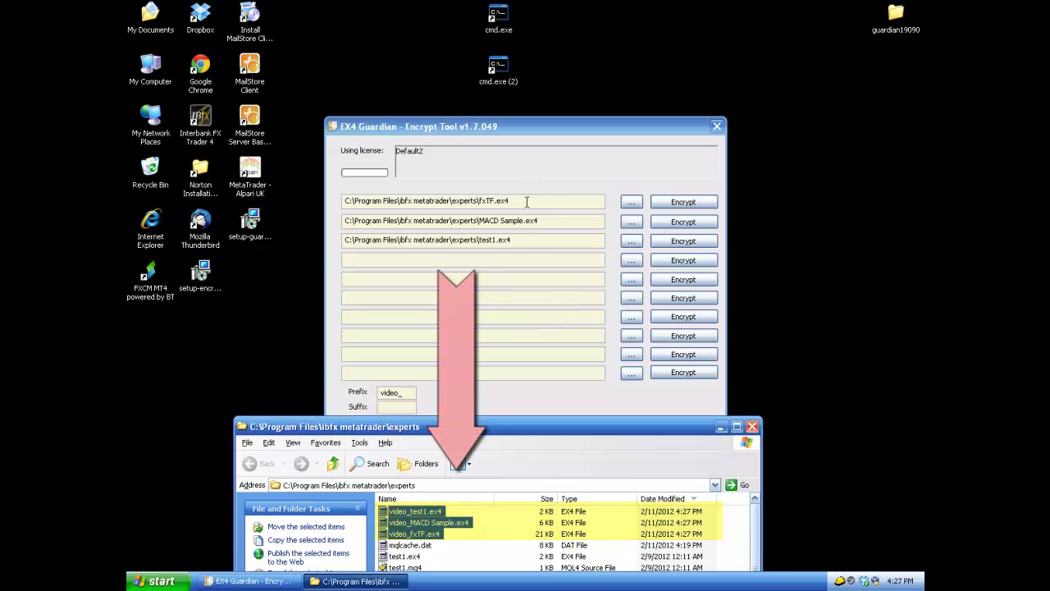
Exit the Encrypt Tool and launch it again from the Guardian program group
click(526, 395)
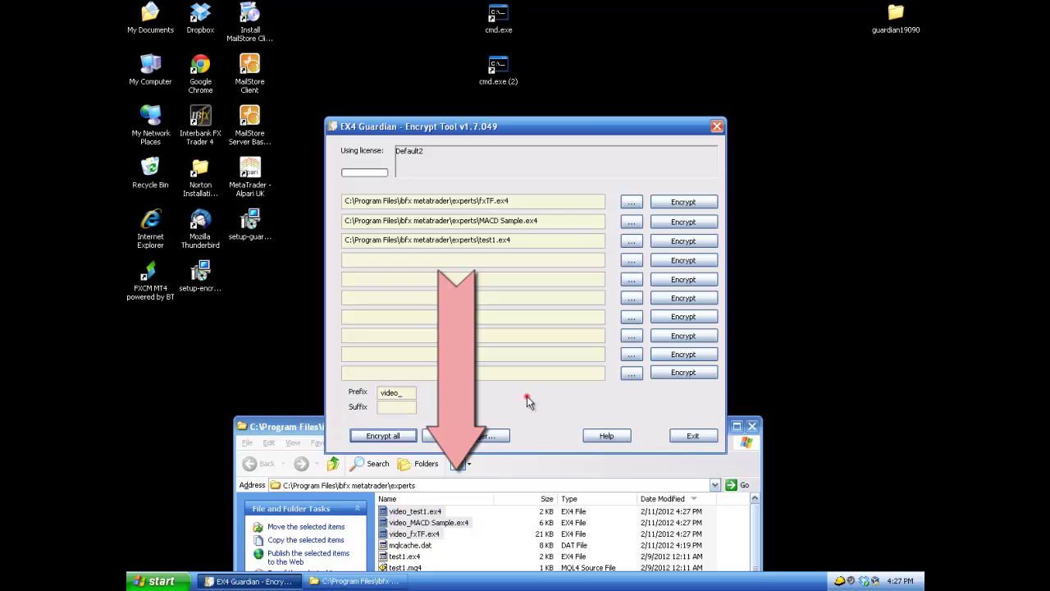
click(689, 437)
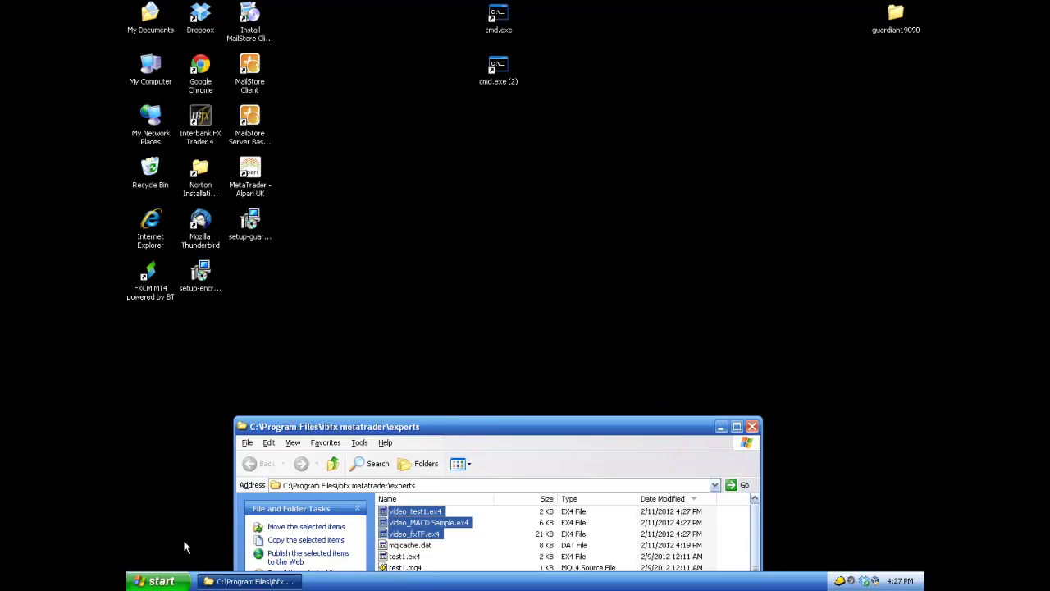
click(161, 581)
mouse_move(196, 405)
mouse_move(368, 303)
mouse_move(407, 328)
click(484, 329)
click(607, 385)
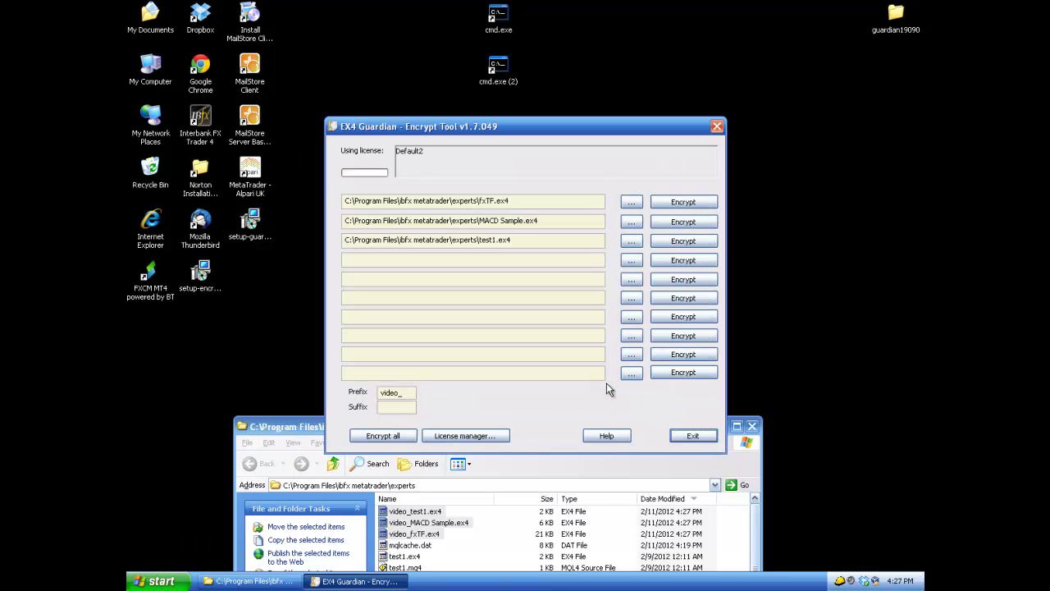
Set the output file prefix to video2_ and encrypt all three listed files
click(399, 392)
text(2)
click(400, 437)
click(525, 326)
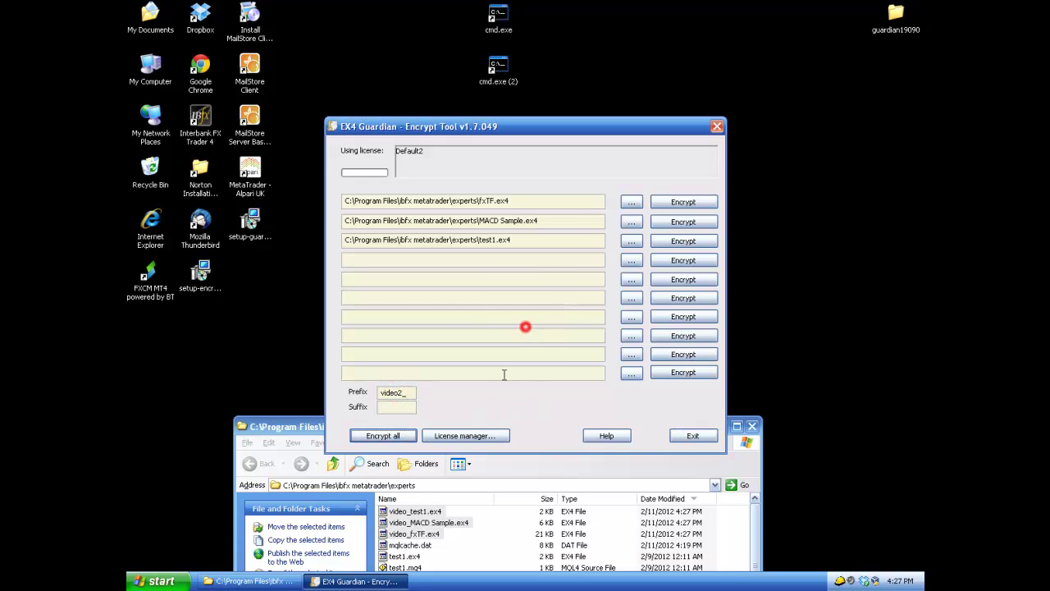
Bring the experts folder window fully into view and step through the encrypted video2_ and video_ files
click(454, 516)
drag(488, 426, 491, 169)
click(416, 278)
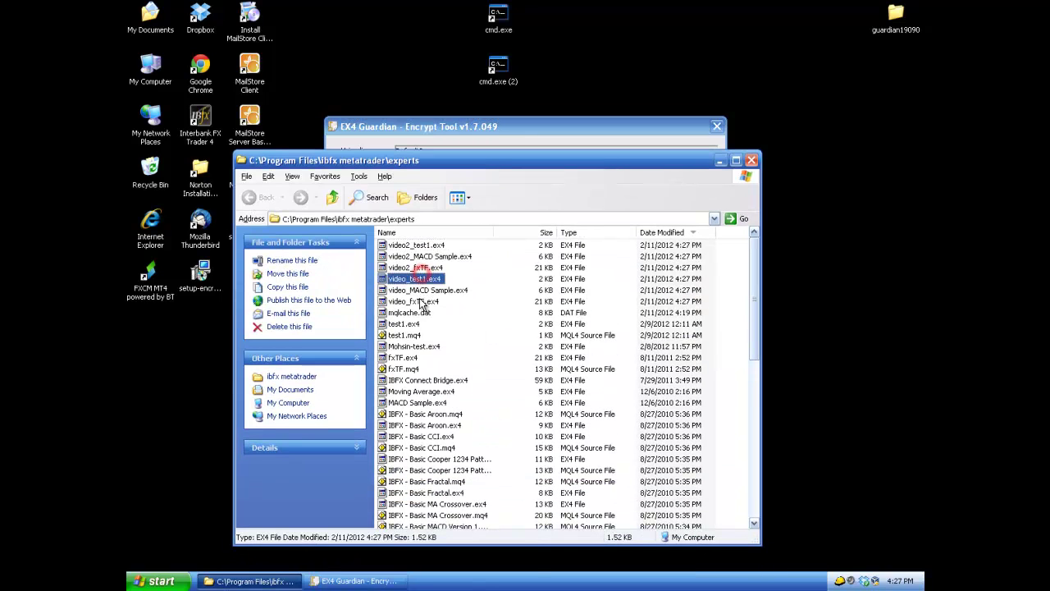
shift+click(420, 302)
key(Home)
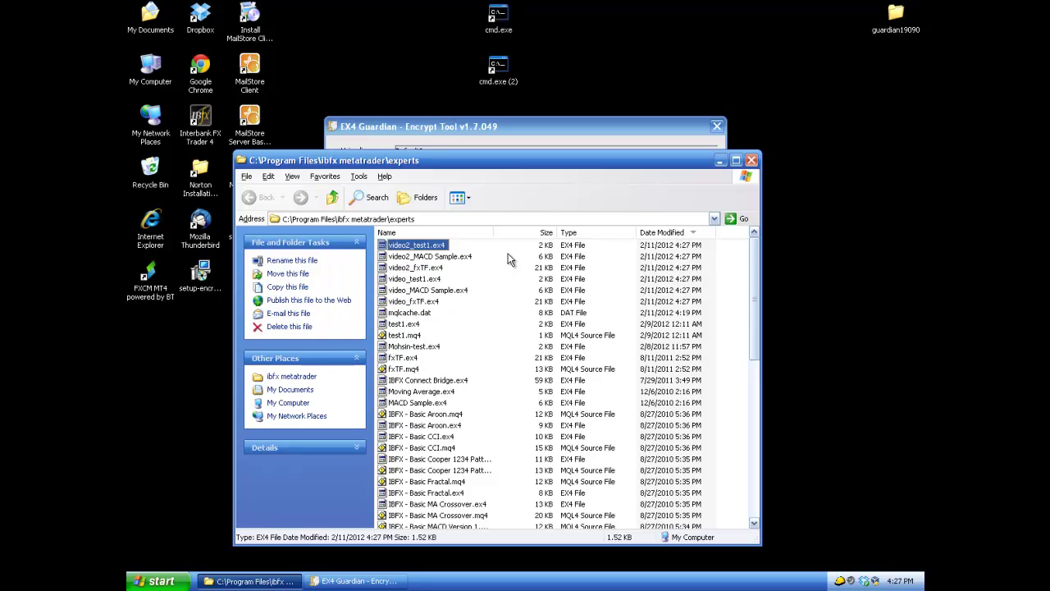
key(Down)
key(Down)
key(Down)
key(Down)
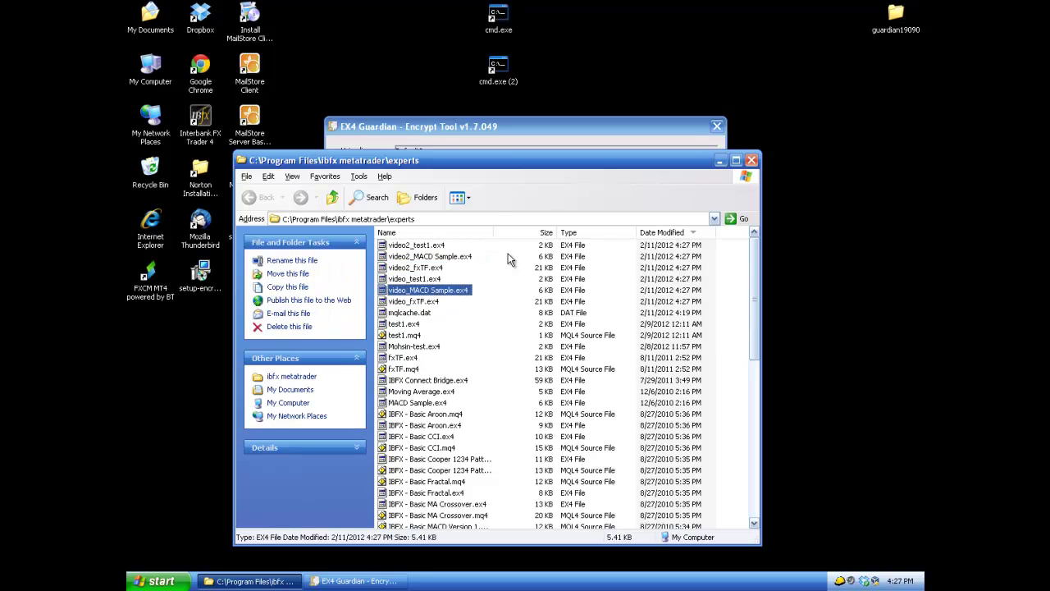
Delete video2_test1.ex4, video2_MACD Sample.ex4 and video2_fxTF.ex4 from the experts folder
key(Up)
key(Up)
key(shift+Up)
key(shift+Up)
key(Delete)
key(Return)
Move the folder window down, set the Encrypt Tool's output prefix back to video_, and exit the tool
drag(501, 158, 491, 361)
click(497, 153)
click(424, 305)
click(413, 392)
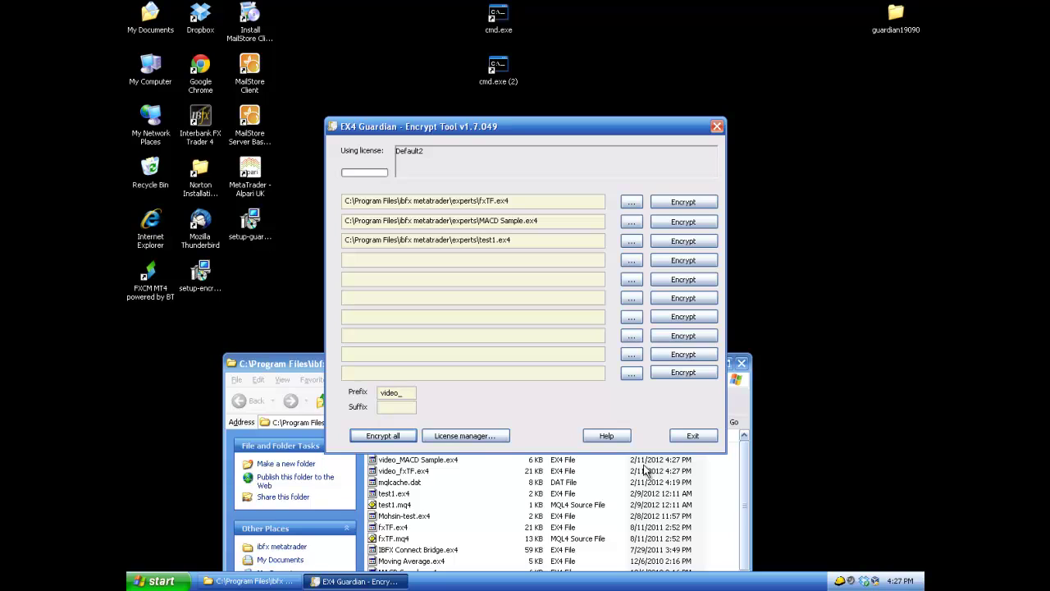
click(694, 436)
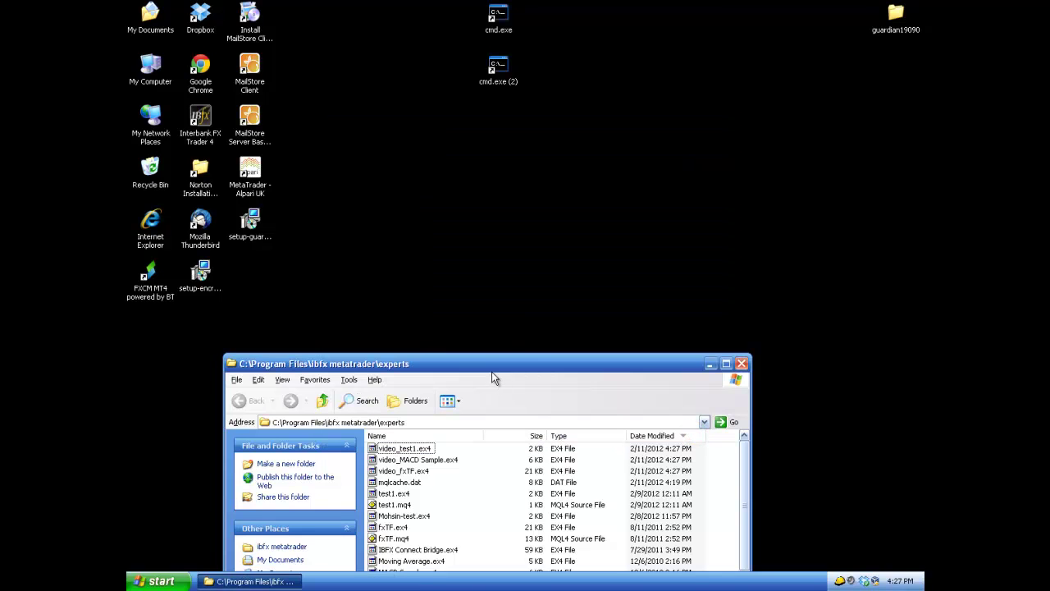
Move the experts folder window higher on the desktop and start Interbank FX Trader 4
drag(475, 359, 497, 104)
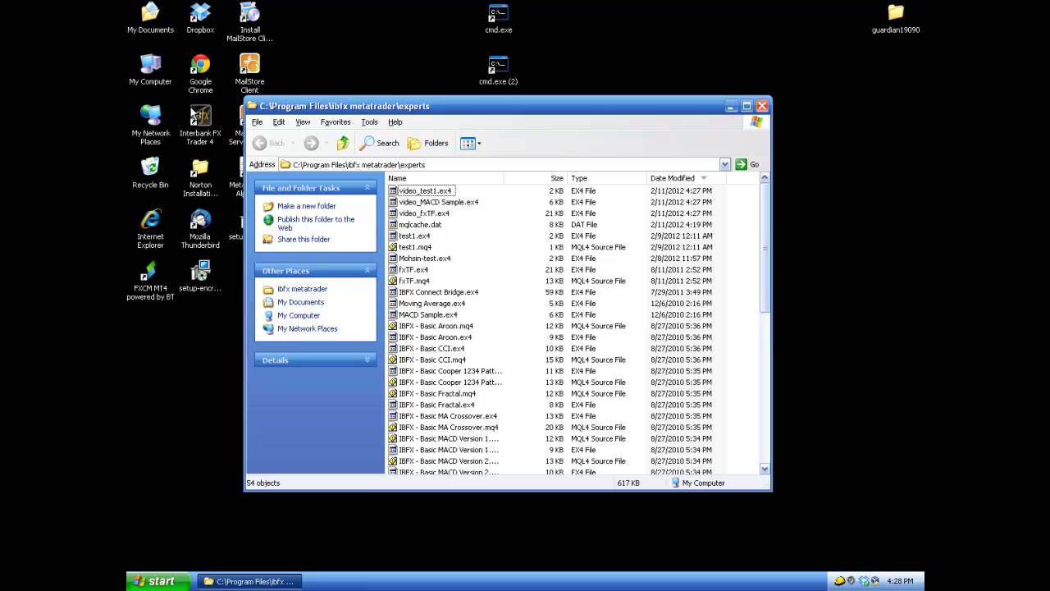
click(205, 122)
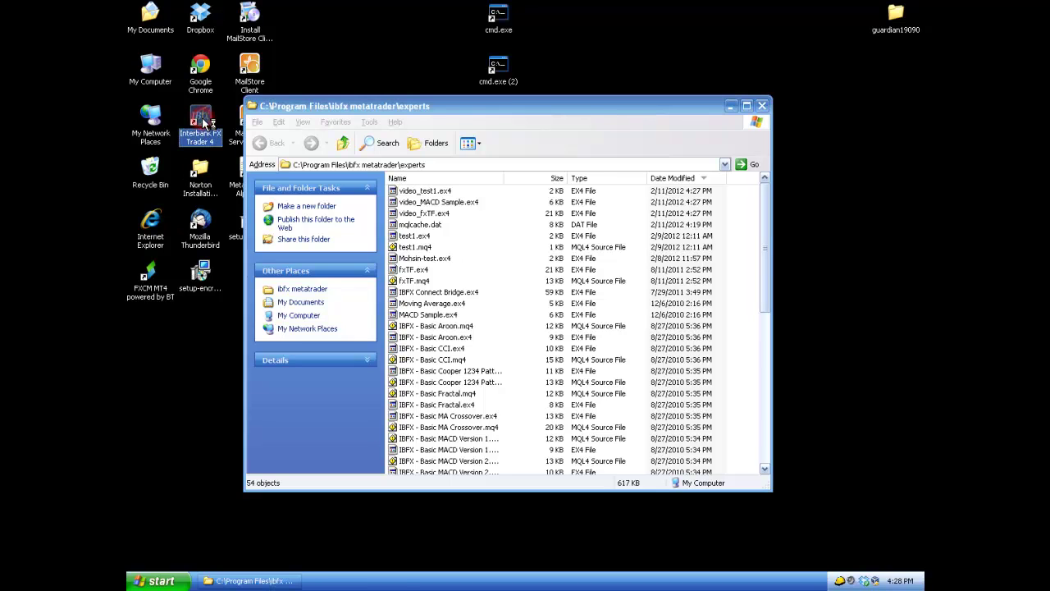
double_click(205, 122)
Enlarge the Market Watch list and open a chart window for EURCHF
click(148, 91)
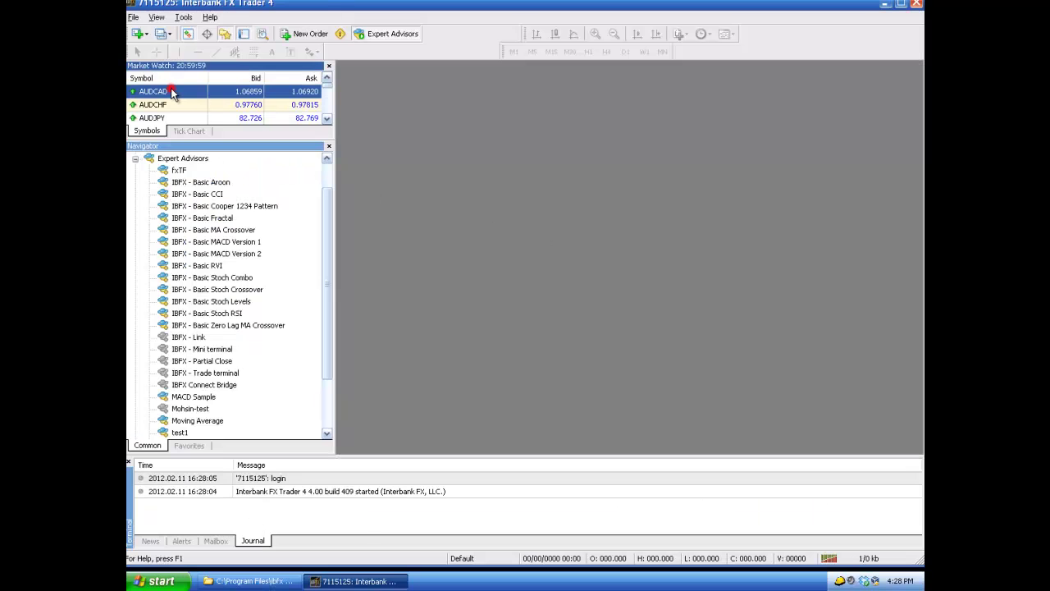
drag(204, 141, 201, 259)
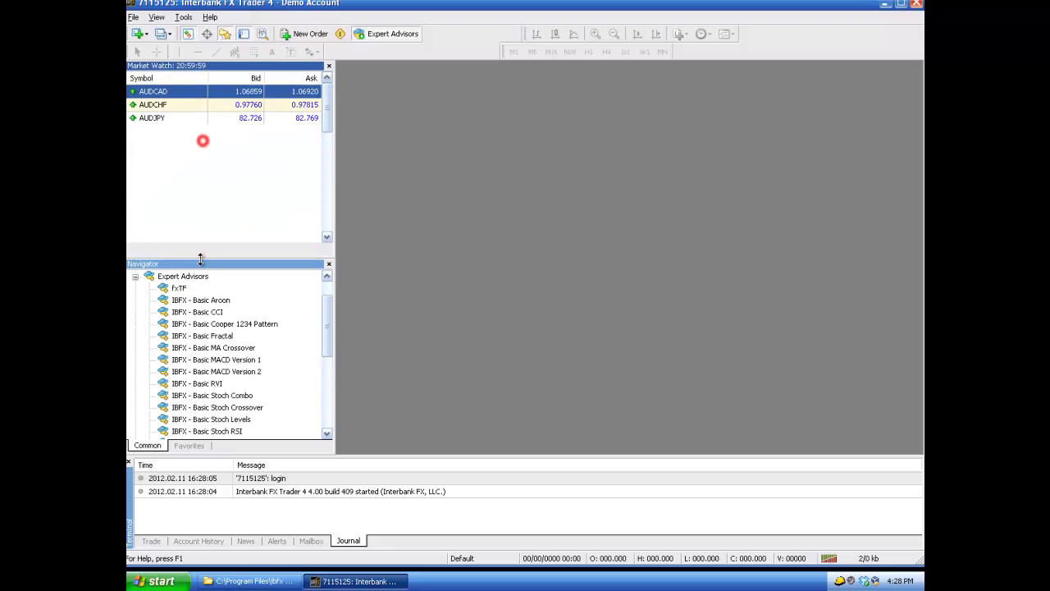
click(168, 184)
right_click(172, 183)
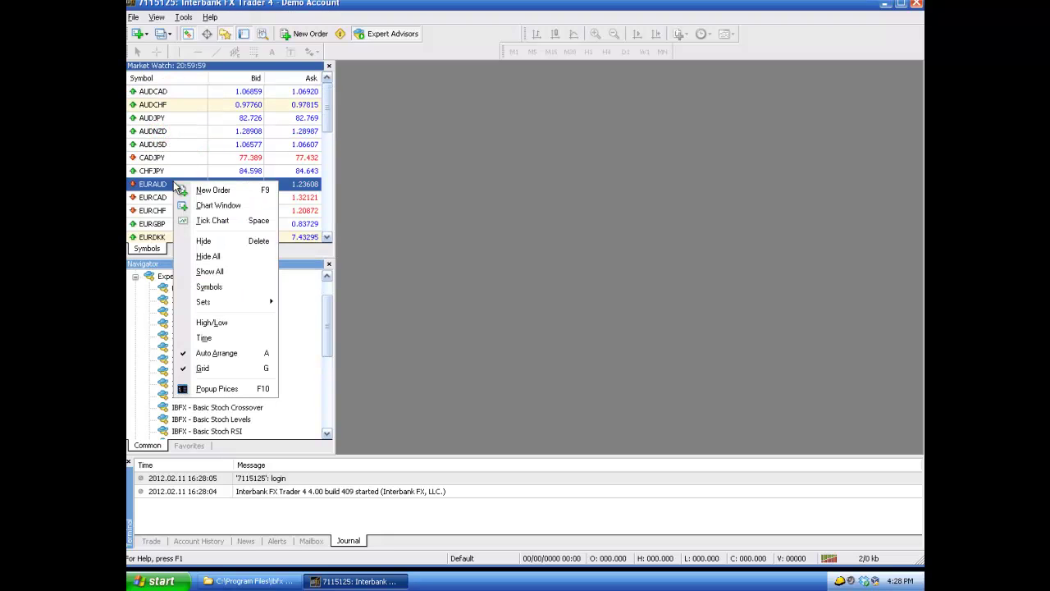
right_click(156, 211)
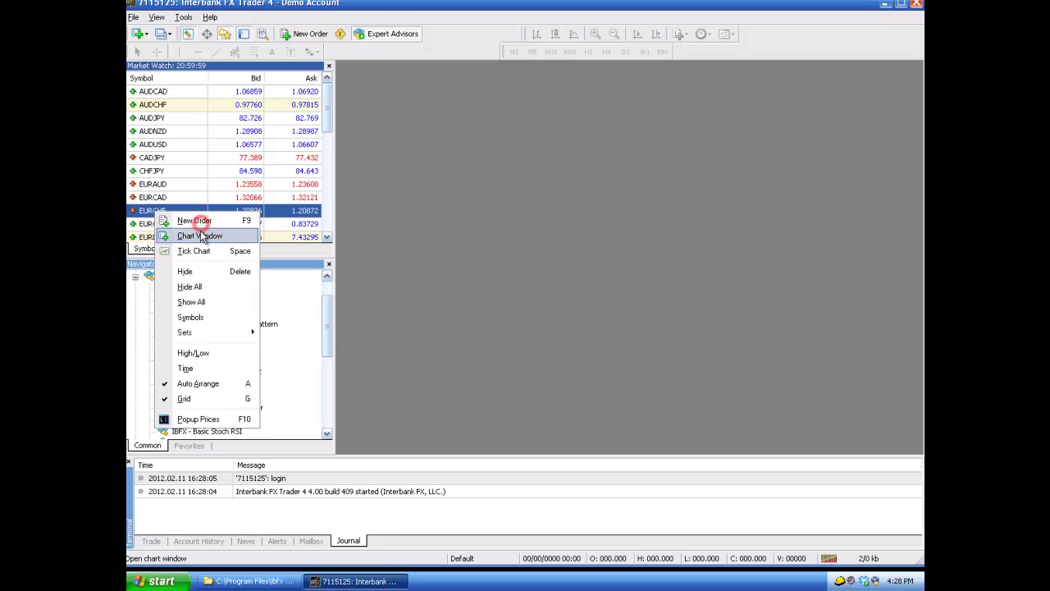
click(200, 235)
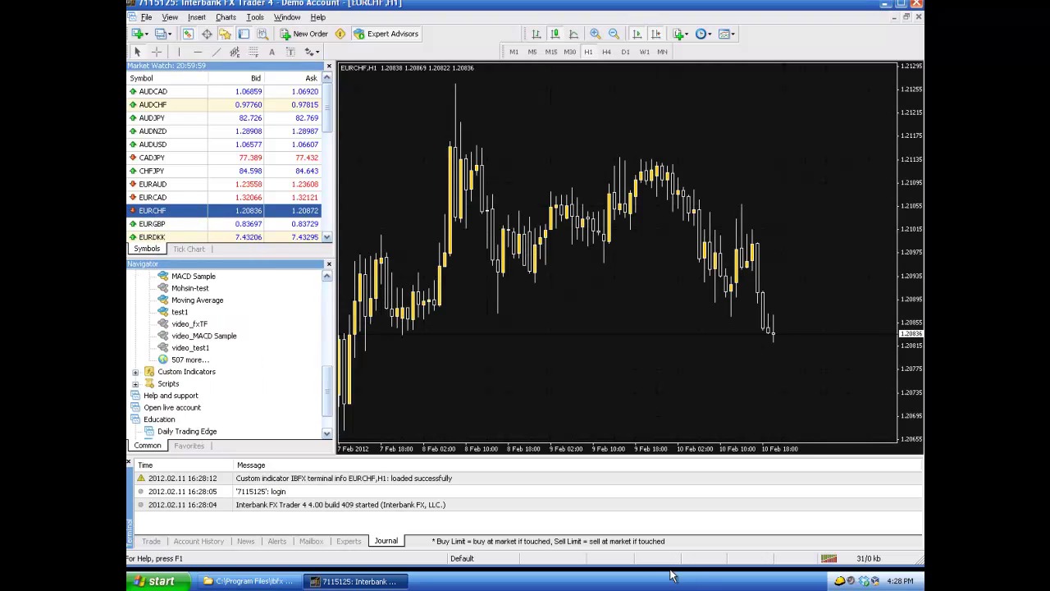
click(558, 261)
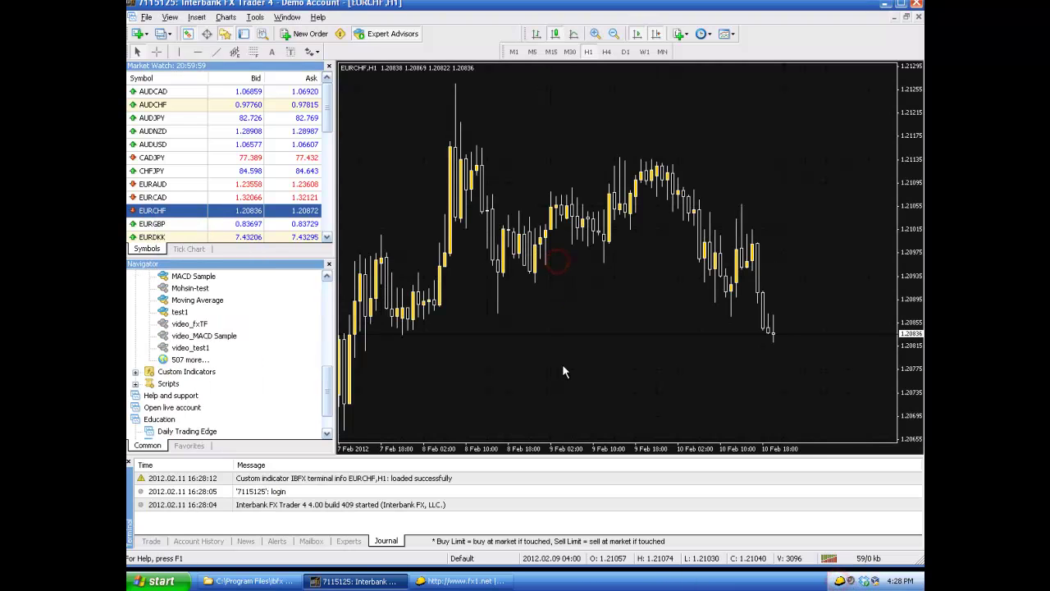
Look through the expert advisors in the Navigator and locate video_fxTF, video_MACD Sample and video_test1
click(180, 312)
scroll(178, 353, up, 3)
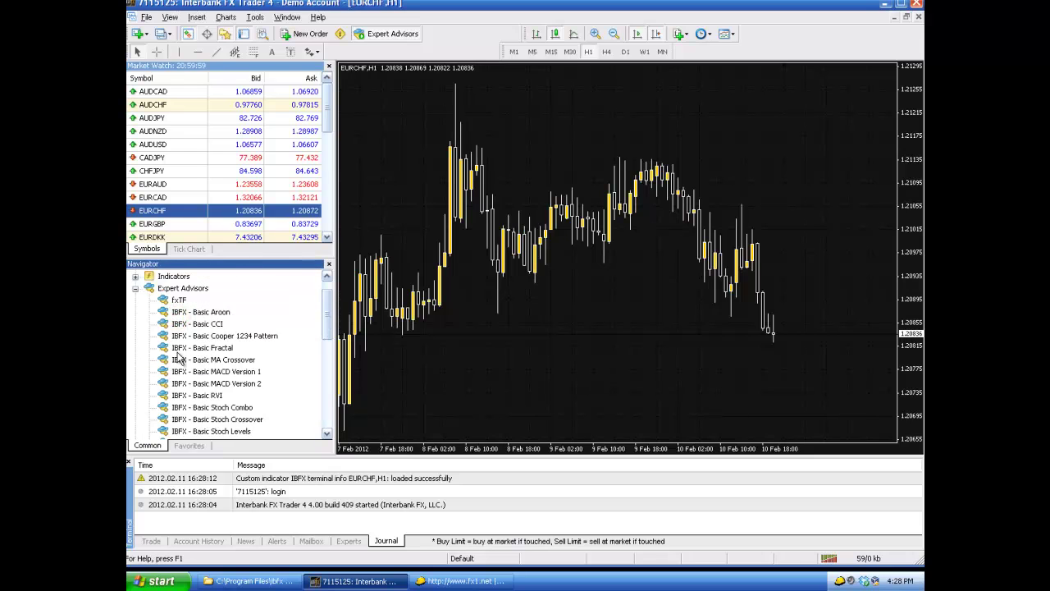
scroll(178, 357, up, 3)
scroll(176, 351, down, 4)
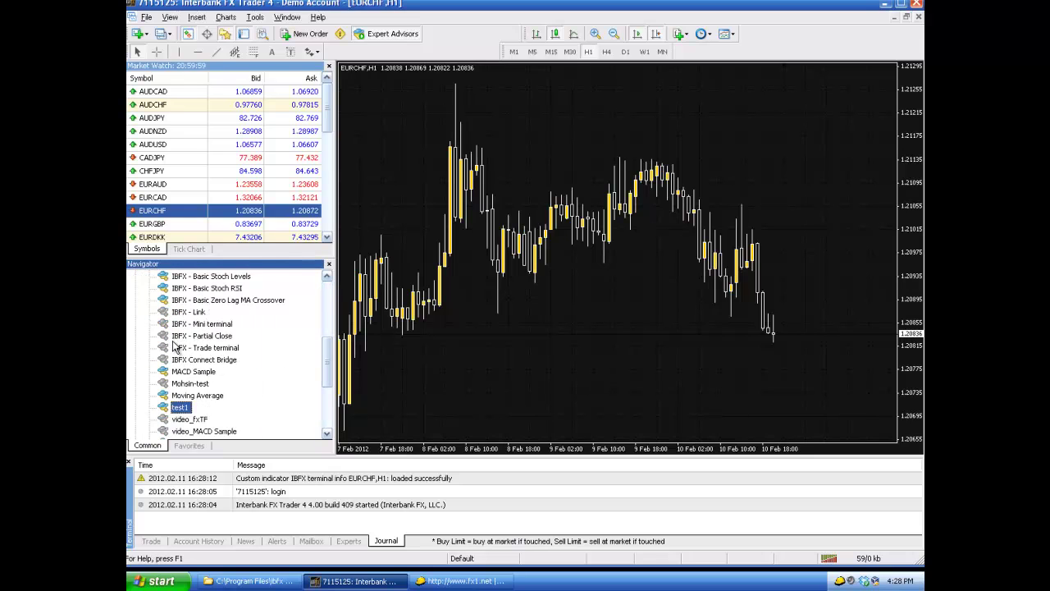
scroll(173, 347, down, 2)
click(191, 347)
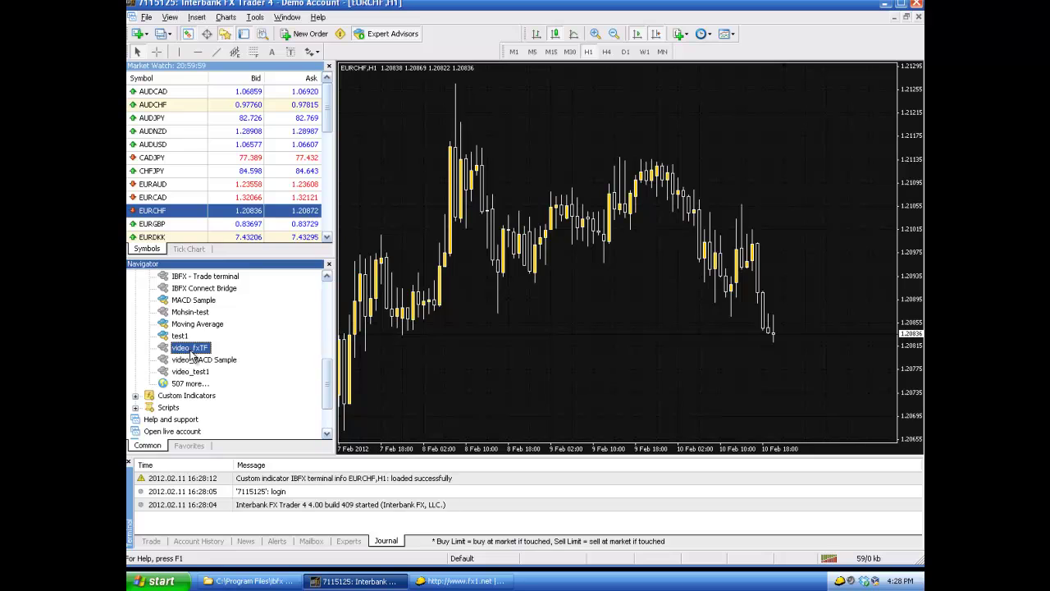
click(195, 358)
click(189, 371)
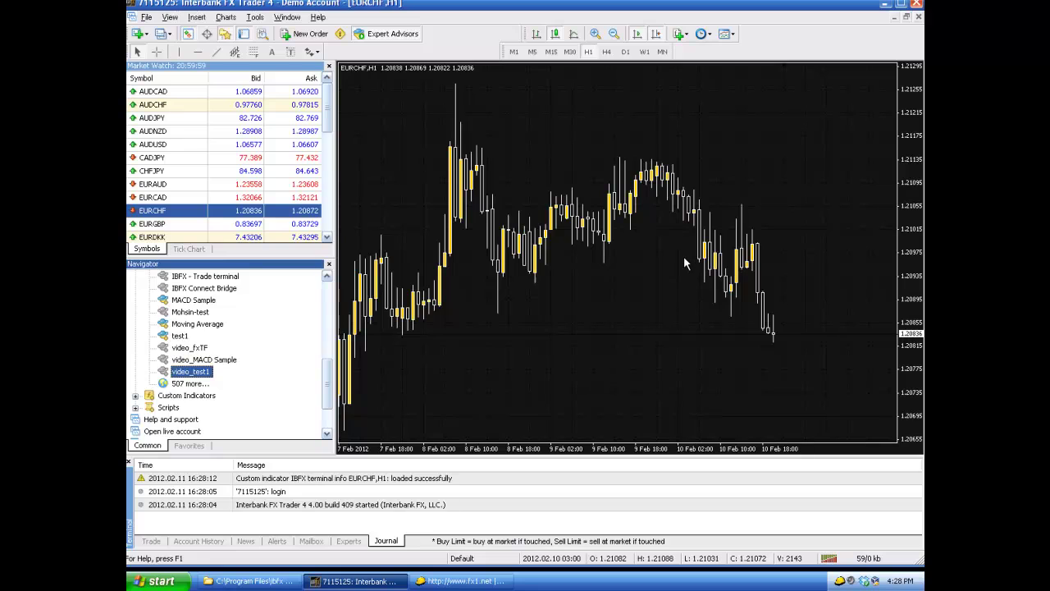
Close the trading terminal and start Guardian 1.7.075, hiding its log window
click(917, 6)
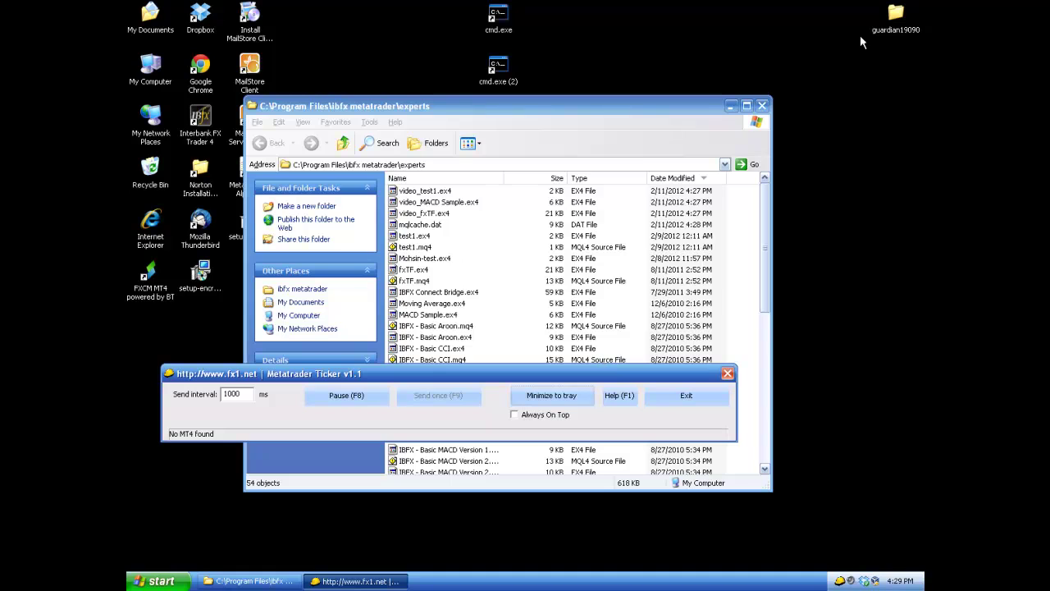
click(160, 581)
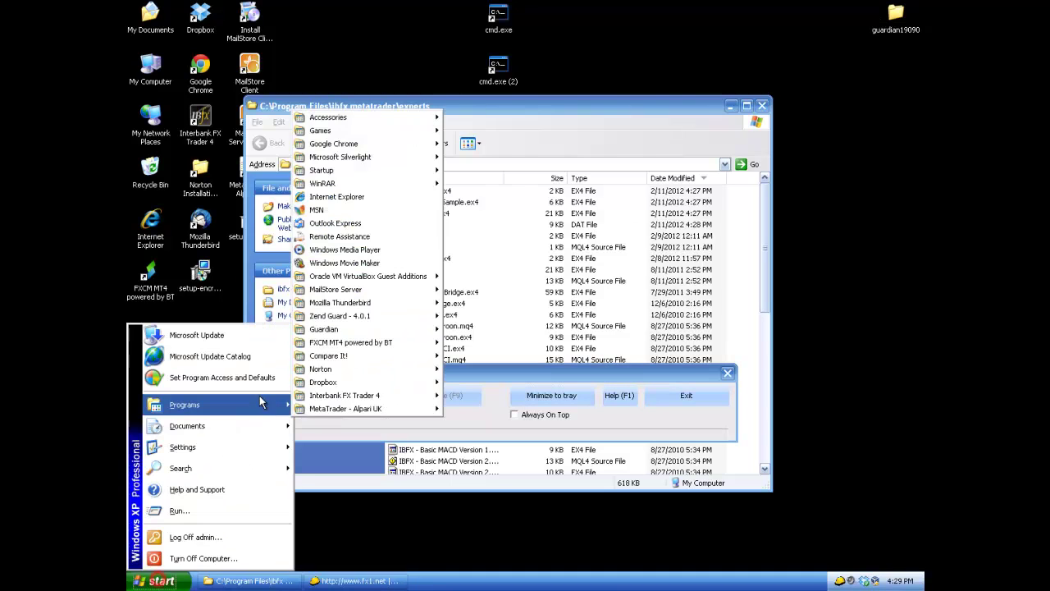
mouse_move(246, 404)
mouse_move(328, 398)
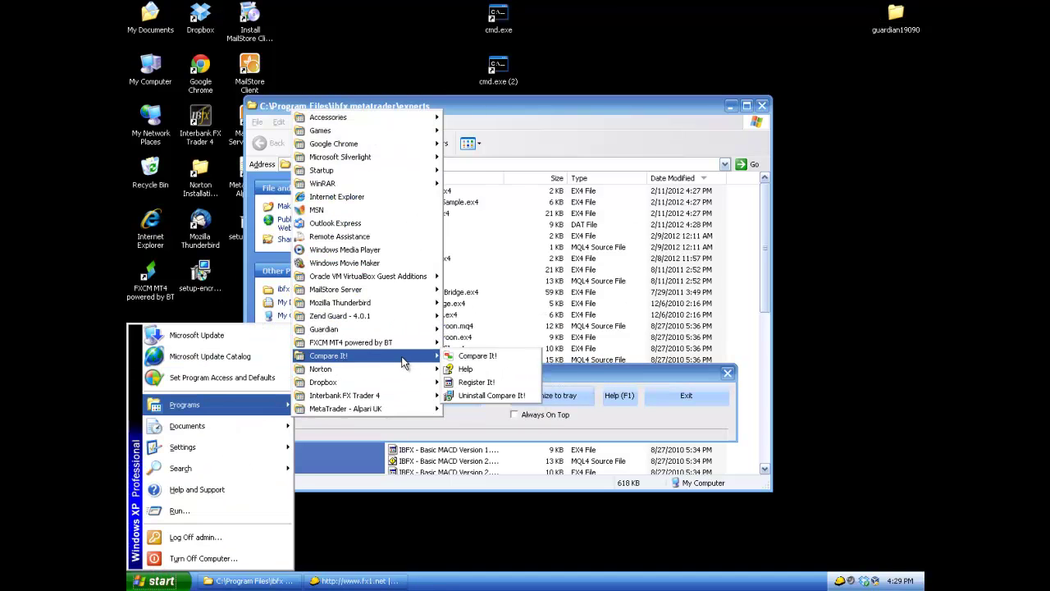
mouse_move(407, 361)
mouse_move(410, 329)
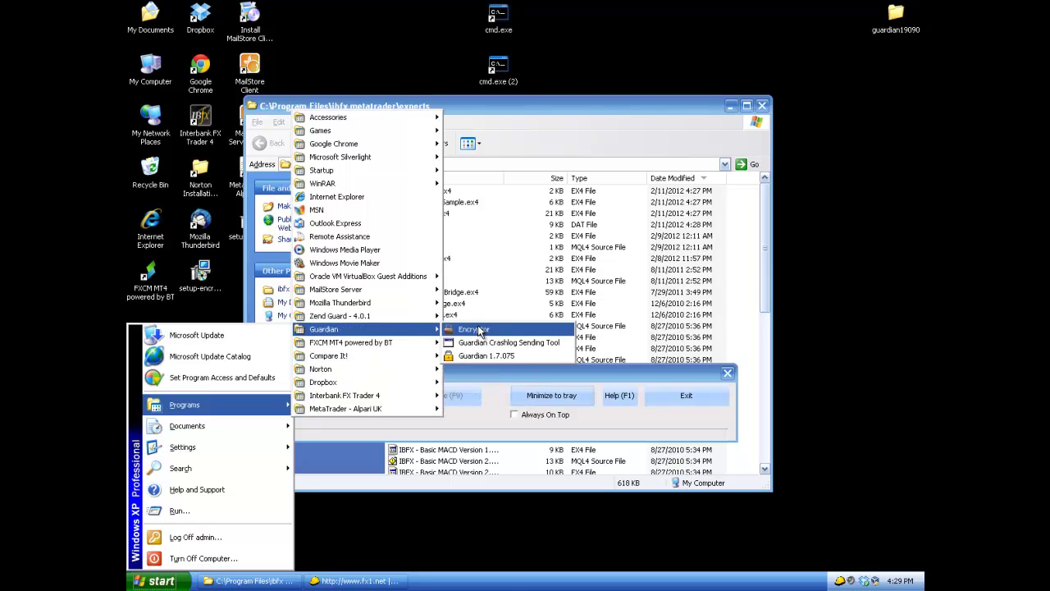
click(482, 353)
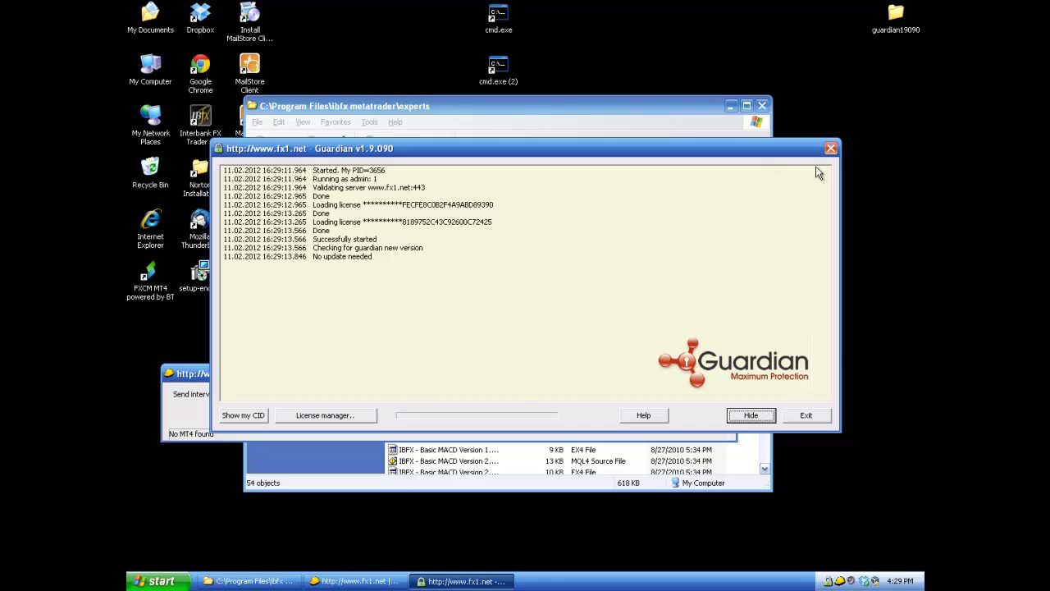
click(751, 414)
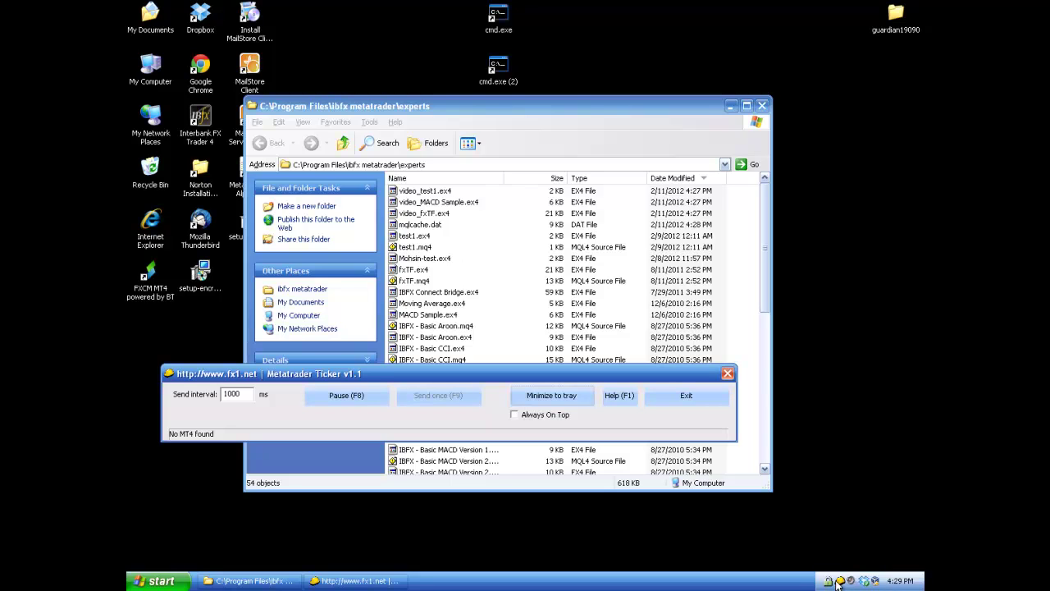
Restart Interbank FX Trader 4 and attach the video_fxTF expert advisor to the EURCHF H1 chart with its default settings
double_click(200, 119)
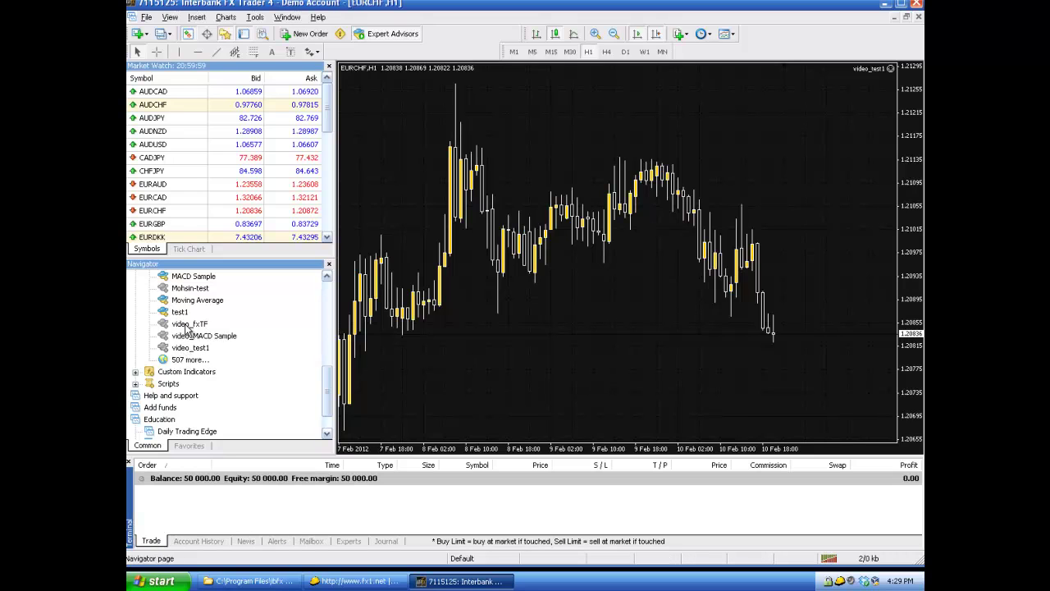
double_click(189, 323)
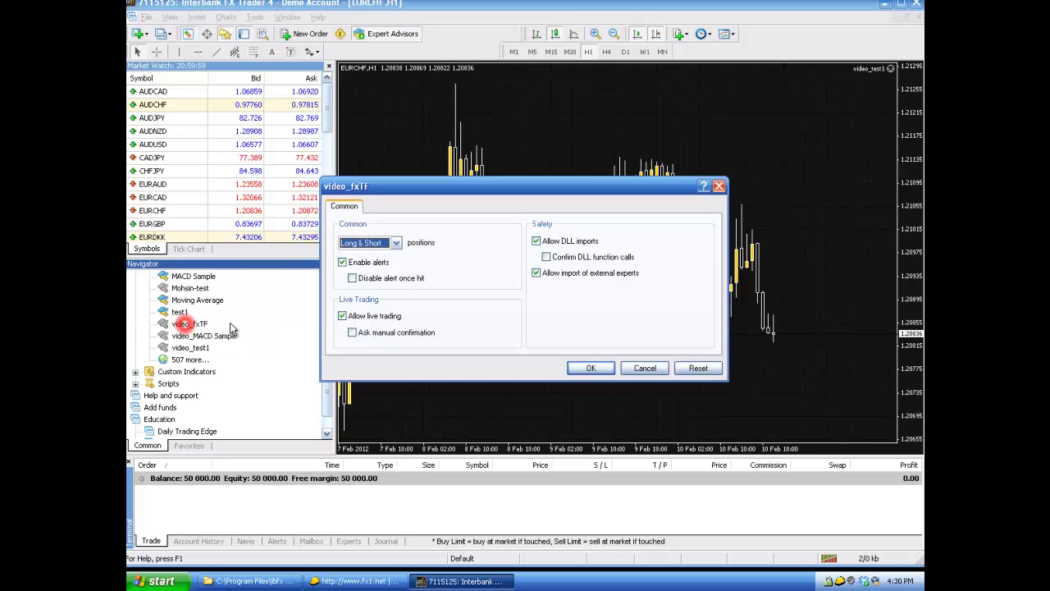
click(590, 368)
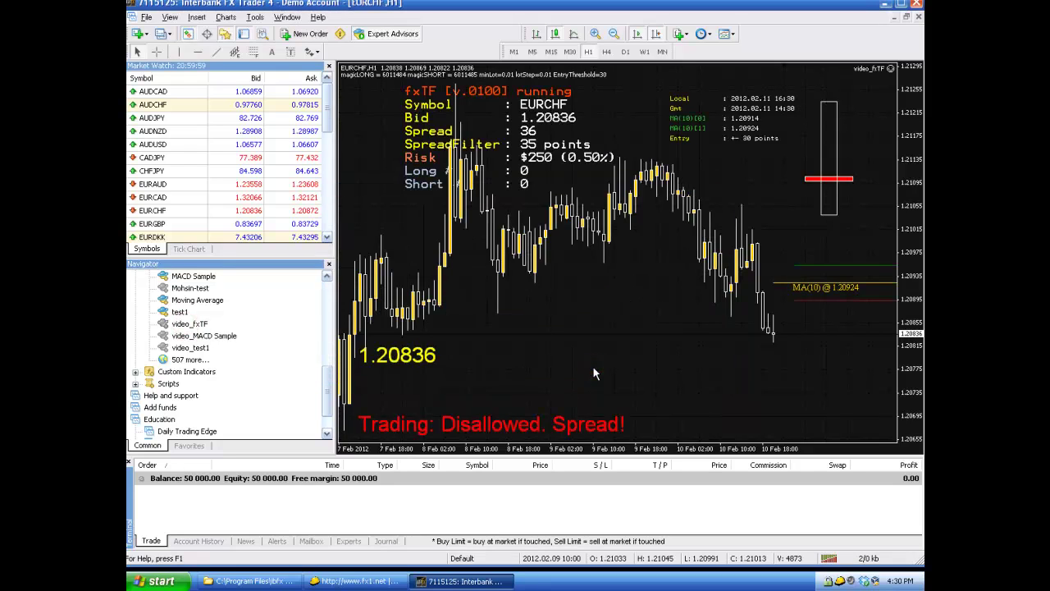